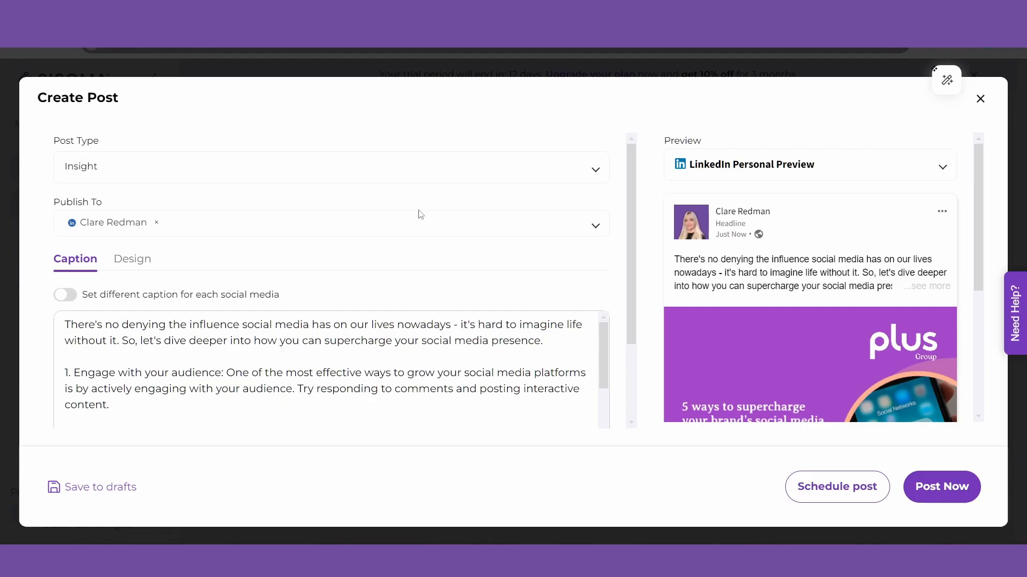
From the Insight post's Design section, open the purple Plus Group graphic in the editor
{"action": "left_click", "coordinate": [139, 266]}
{"action": "left_click_drag", "start_coordinate": [632, 199], "coordinate": [631, 325]}
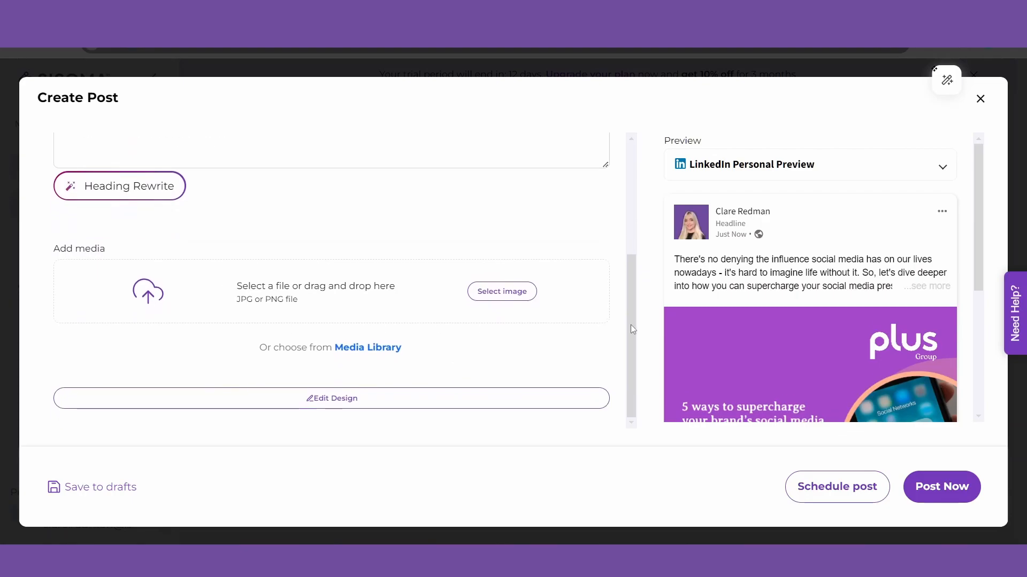
{"action": "left_click", "coordinate": [331, 402]}
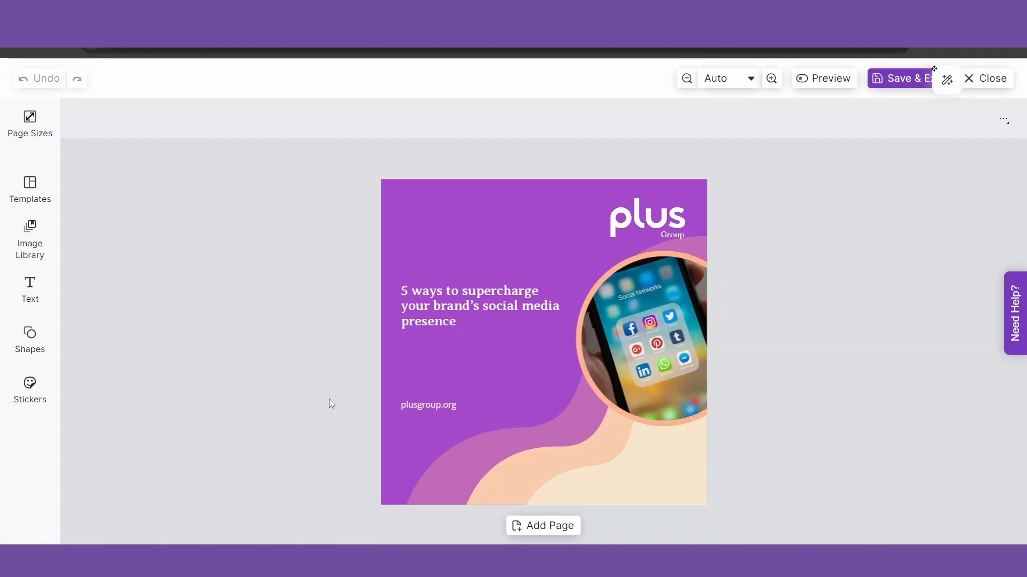
Browse the Social page sizes under More (11), then return to the Page Sizes categories
{"action": "left_click", "coordinate": [35, 124]}
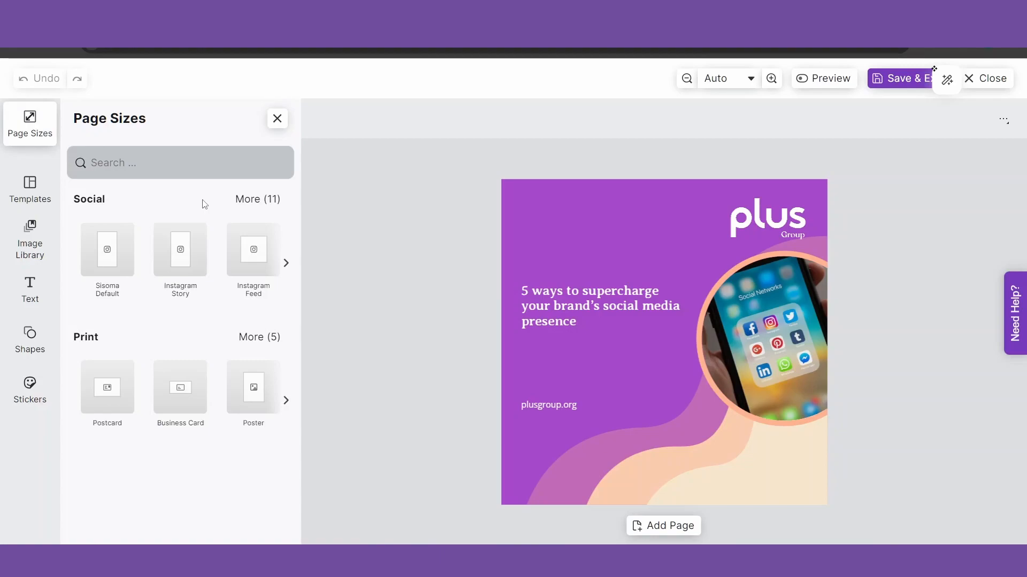
{"action": "left_click", "coordinate": [257, 200]}
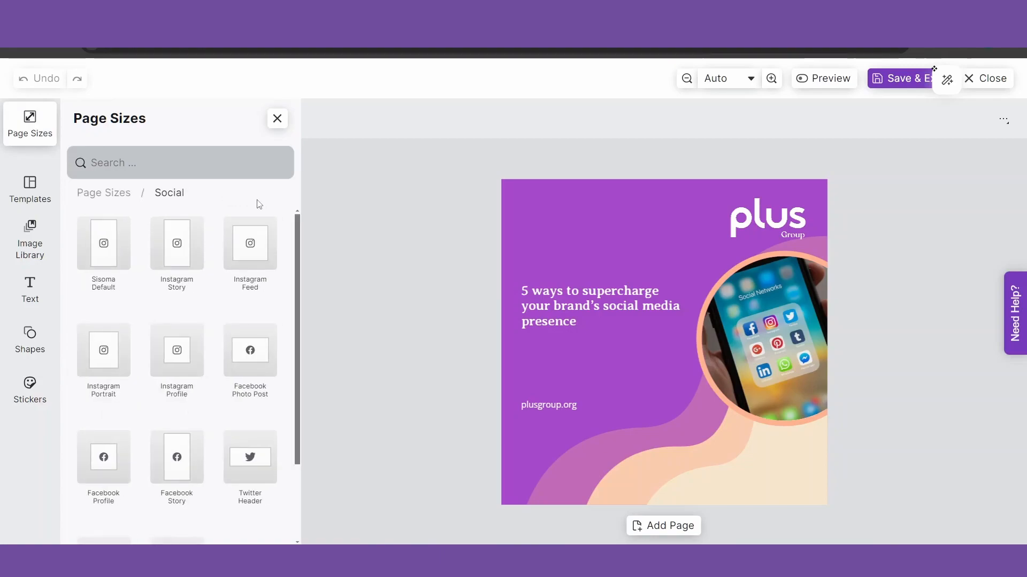
{"action": "left_click_drag", "start_coordinate": [296, 223], "coordinate": [294, 364]}
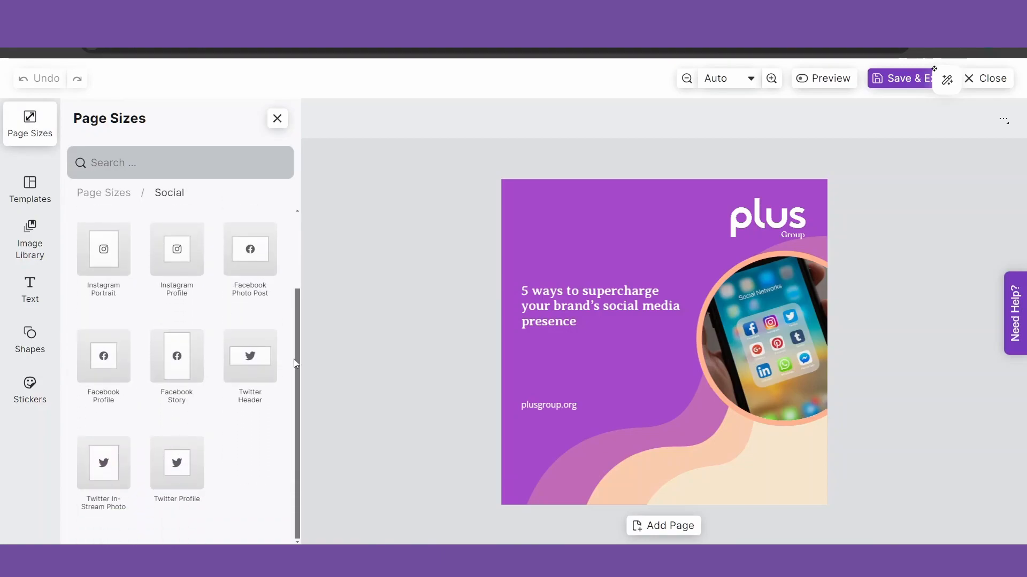
{"action": "left_click_drag", "start_coordinate": [302, 316], "coordinate": [300, 132]}
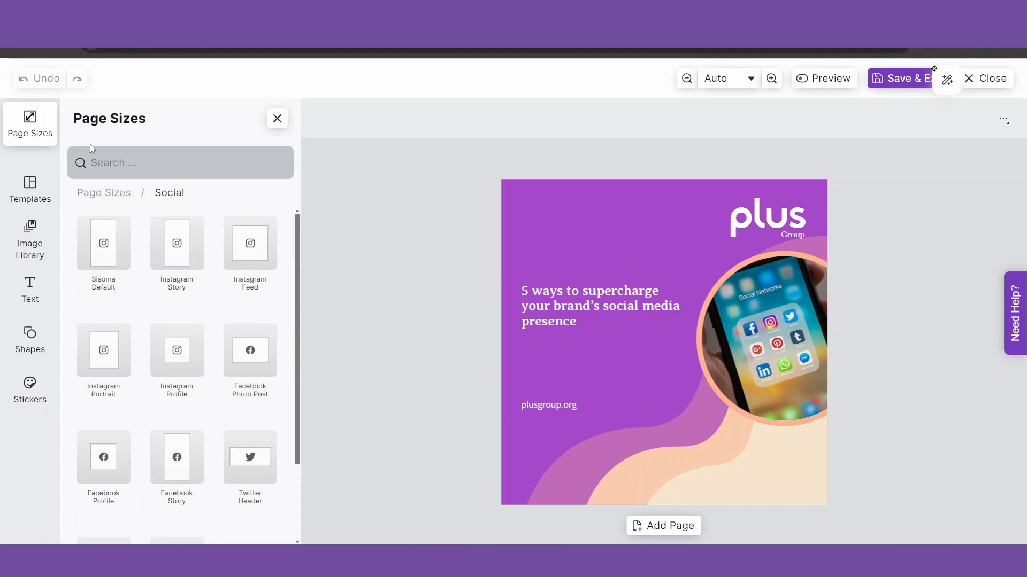
{"action": "left_click", "coordinate": [118, 202]}
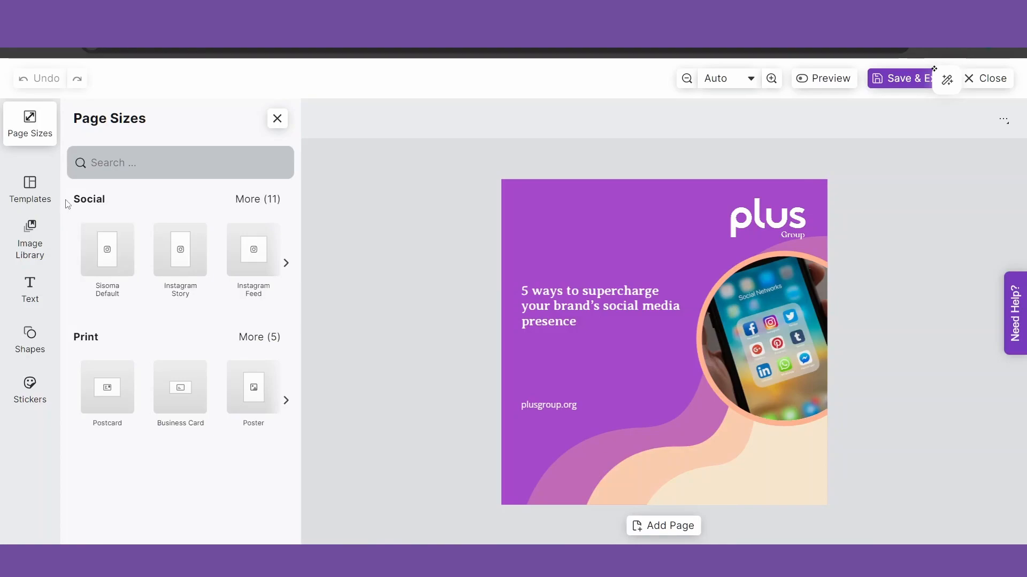
Search the Image Library for 'content creator' and scroll through the photo results
{"action": "left_click", "coordinate": [31, 189]}
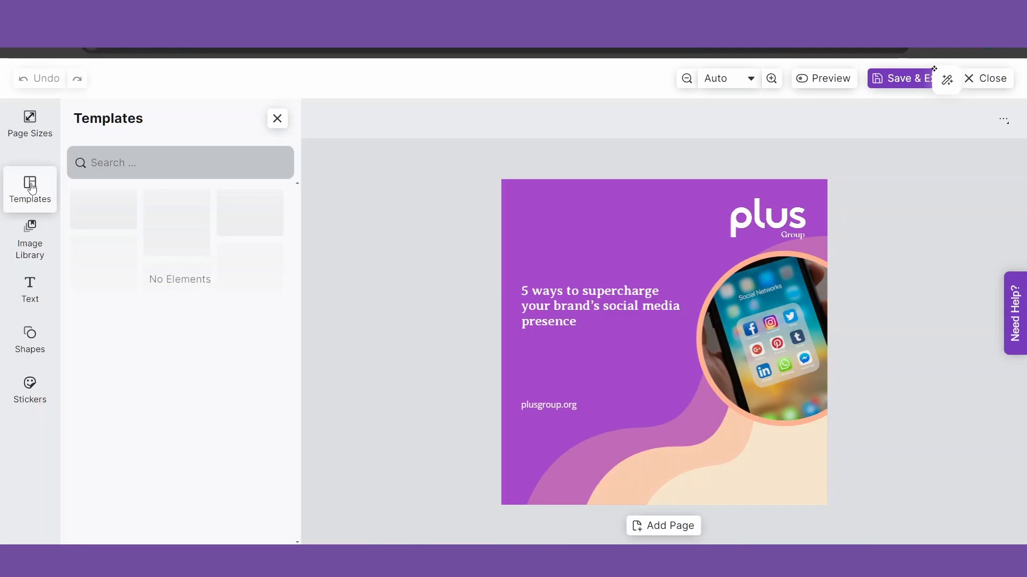
{"action": "left_click", "coordinate": [34, 239]}
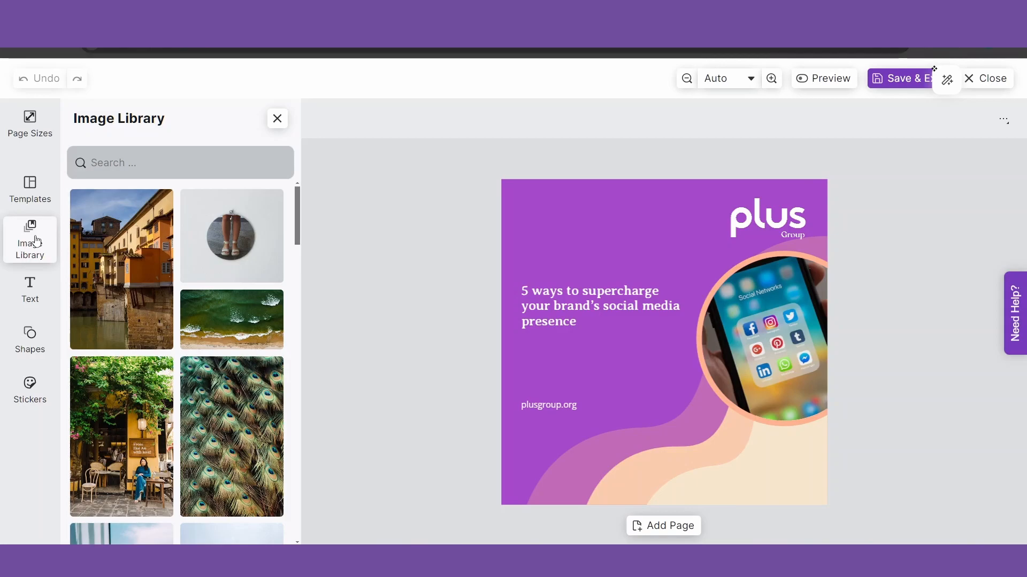
{"action": "left_click", "coordinate": [139, 164]}
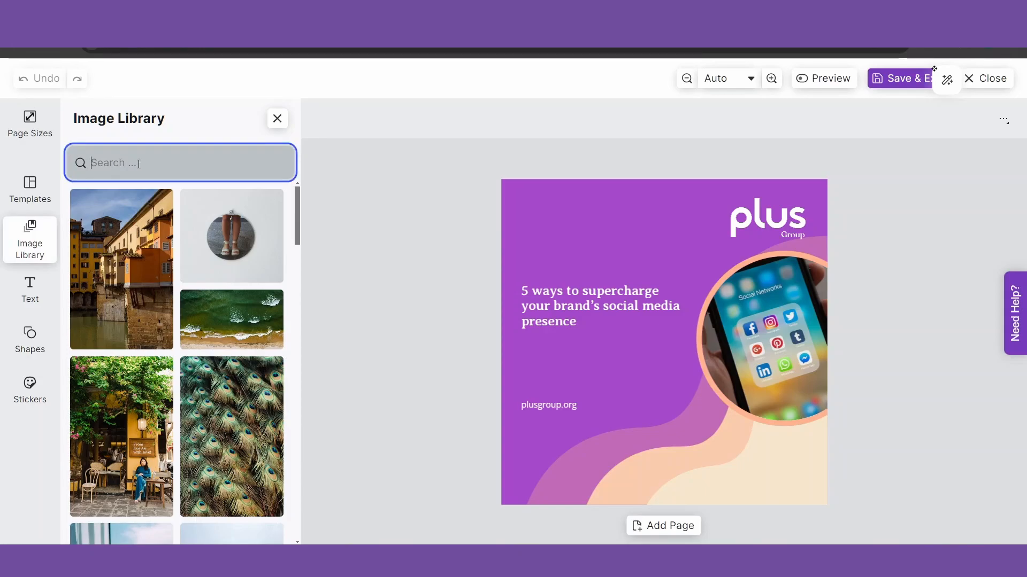
{"action": "type", "text": "content creator"}
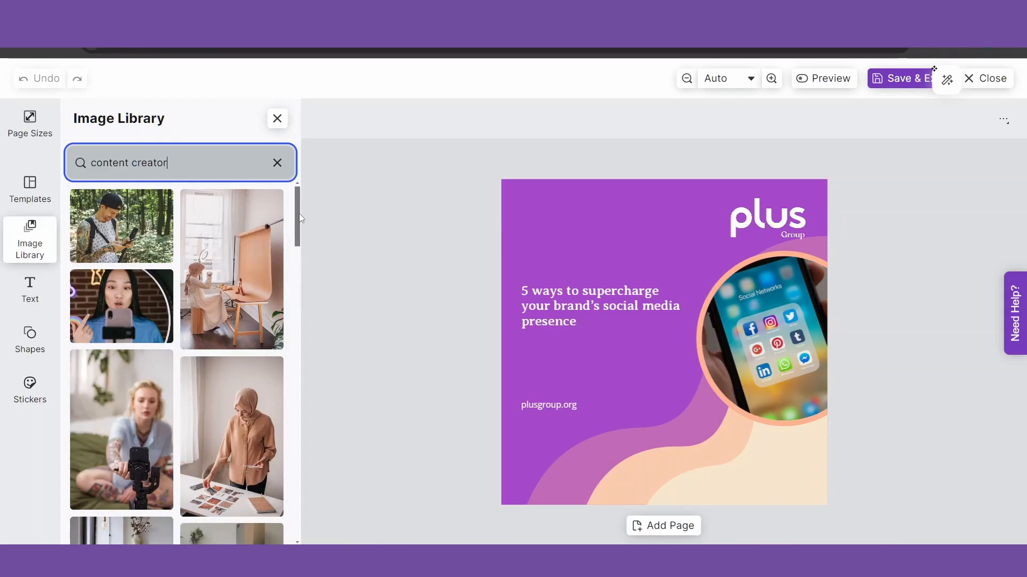
{"action": "left_click_drag", "start_coordinate": [299, 213], "coordinate": [300, 257]}
{"action": "scroll", "coordinate": [300, 260], "scroll_direction": "down", "scroll_amount": 2}
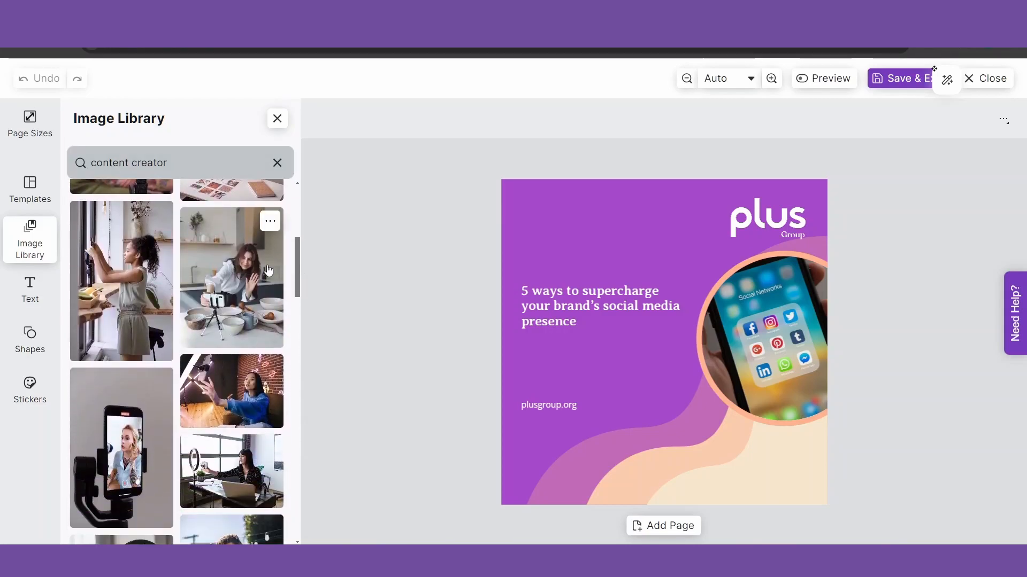
Add the woman-in-kitchen photo to the design and drag it to the page's right edge
{"action": "left_click", "coordinate": [226, 272]}
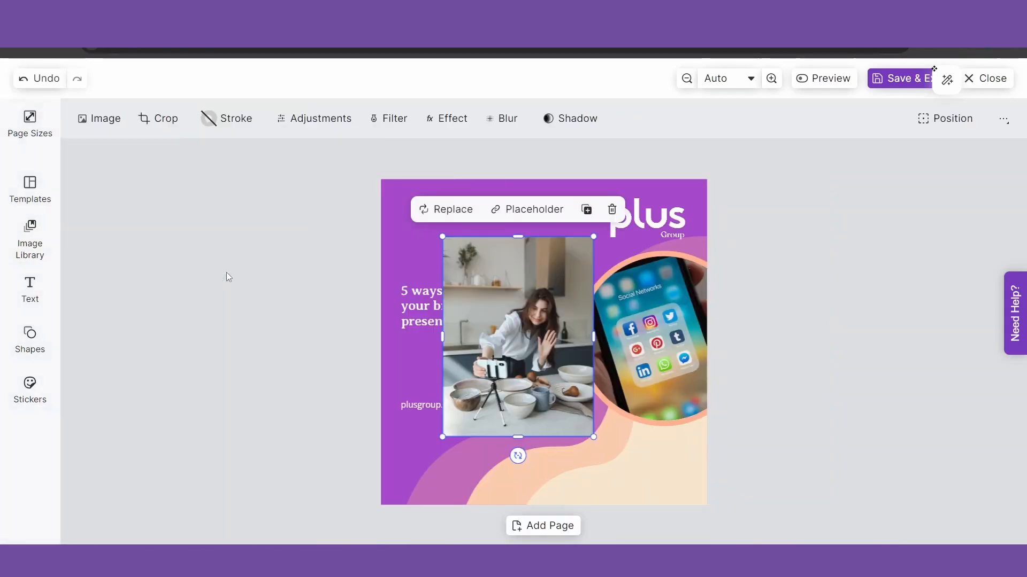
{"action": "left_click_drag", "start_coordinate": [544, 338], "coordinate": [502, 382]}
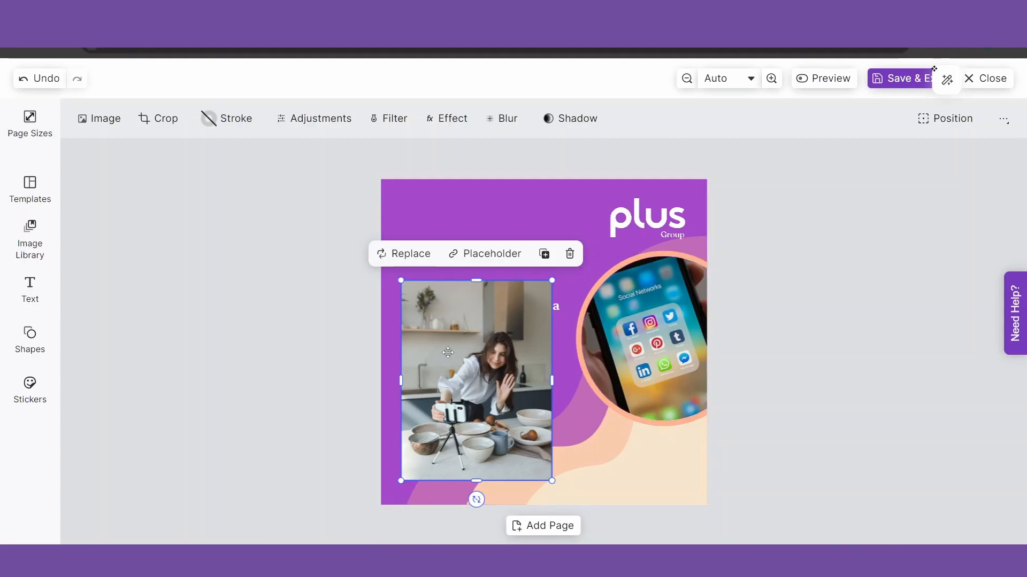
{"action": "left_click_drag", "start_coordinate": [448, 352], "coordinate": [601, 293]}
{"action": "mouse_move", "coordinate": [633, 341]}
{"action": "left_mouse_down"}
{"action": "mouse_move", "coordinate": [643, 357]}
{"action": "mouse_move", "coordinate": [634, 357]}
{"action": "left_mouse_up"}
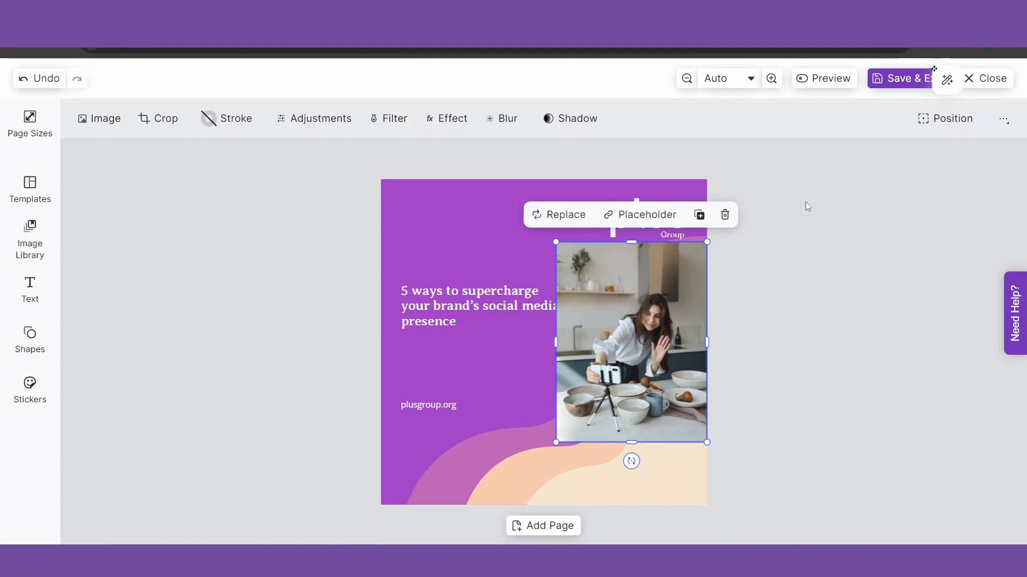
Check the page's background, headline, wave and logo, then settle the photo over the phone image
{"action": "left_click", "coordinate": [452, 218]}
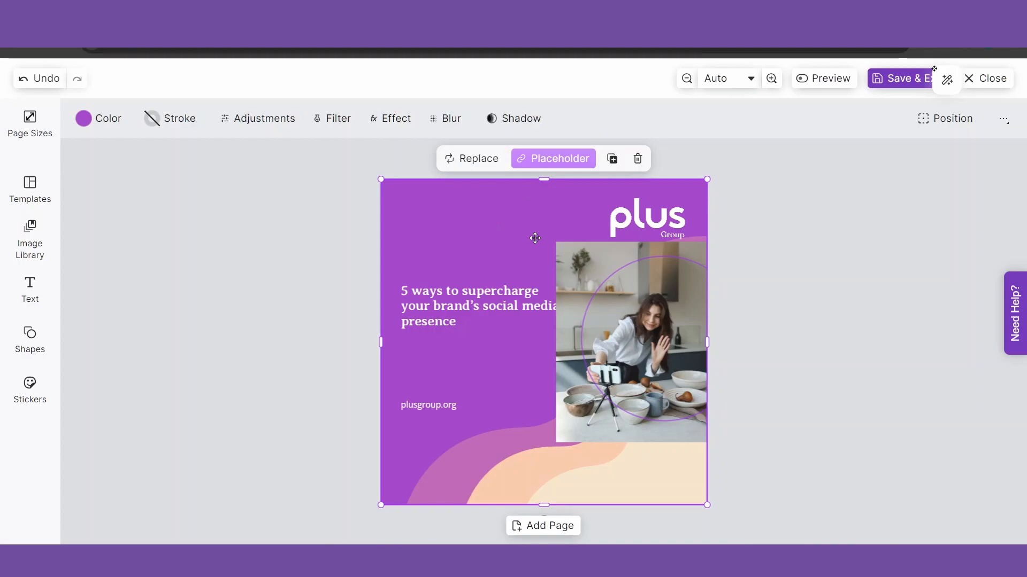
{"action": "left_click", "coordinate": [443, 305]}
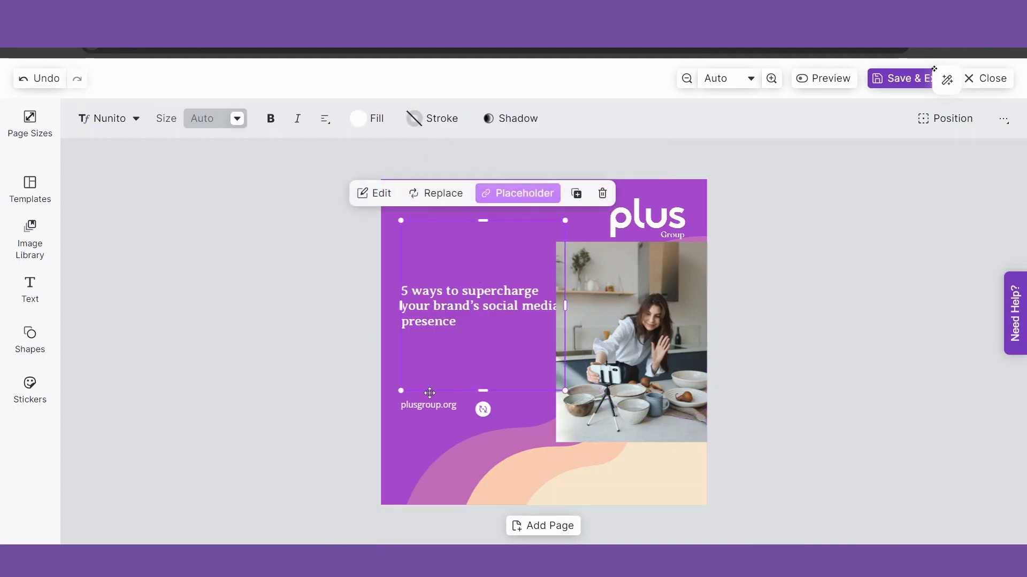
{"action": "left_click", "coordinate": [427, 409]}
{"action": "left_click", "coordinate": [414, 441]}
{"action": "left_click", "coordinate": [566, 478]}
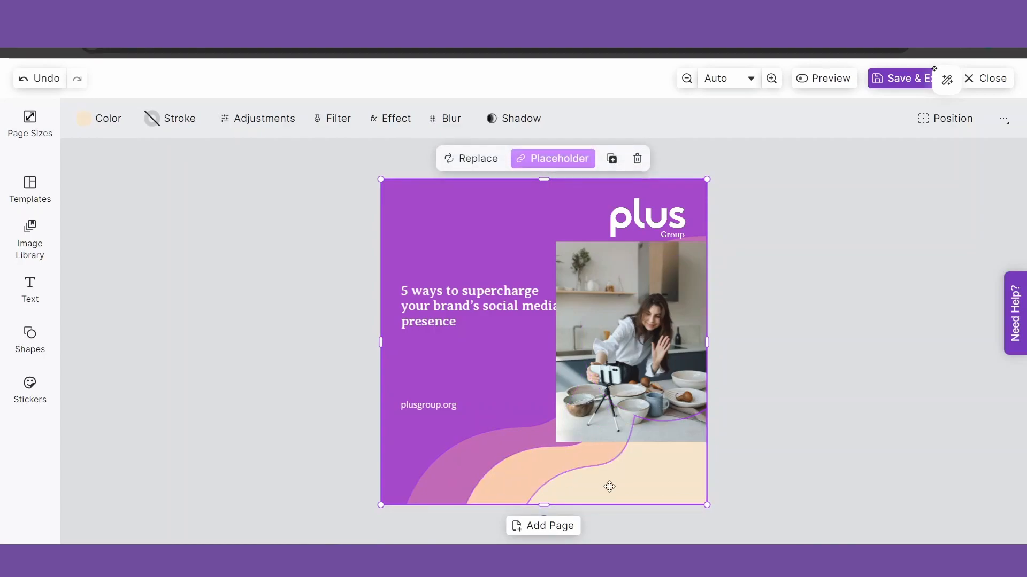
{"action": "left_click", "coordinate": [654, 229]}
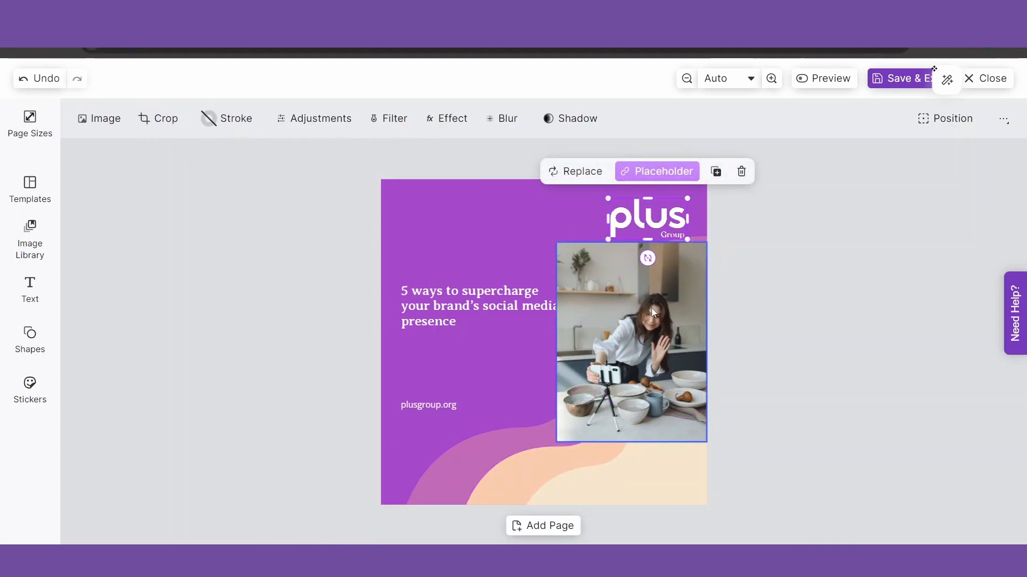
{"action": "left_click_drag", "start_coordinate": [651, 308], "coordinate": [552, 328]}
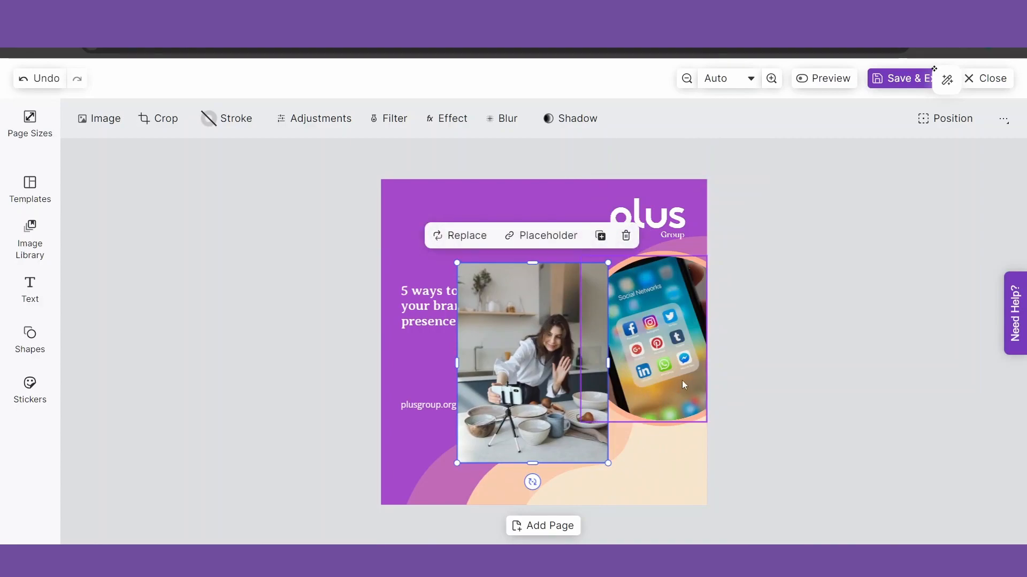
{"action": "left_click_drag", "start_coordinate": [533, 365], "coordinate": [633, 342]}
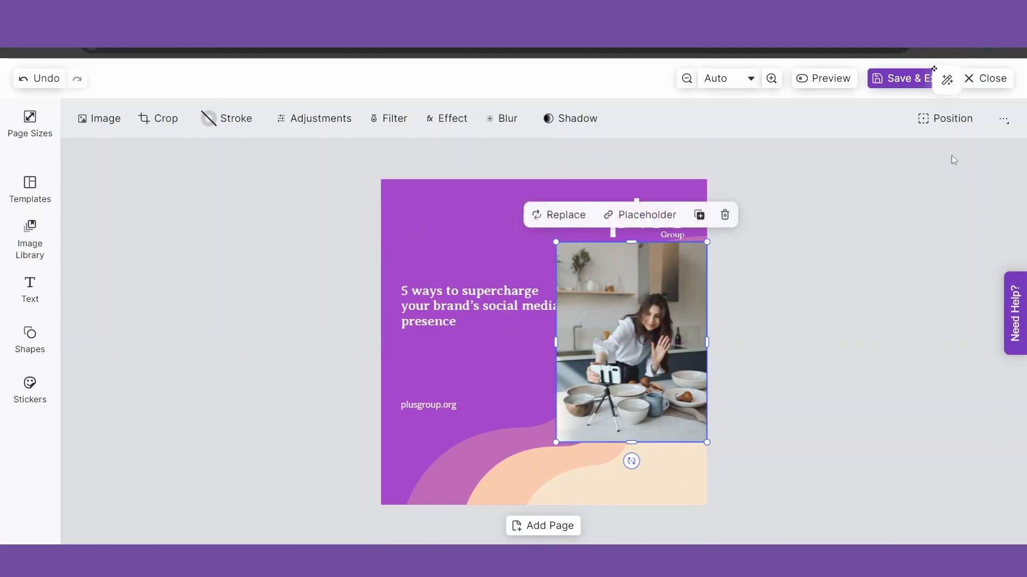
Send the woman photo two layers back so it shows only inside the peach-ringed circle
{"action": "left_click", "coordinate": [942, 123]}
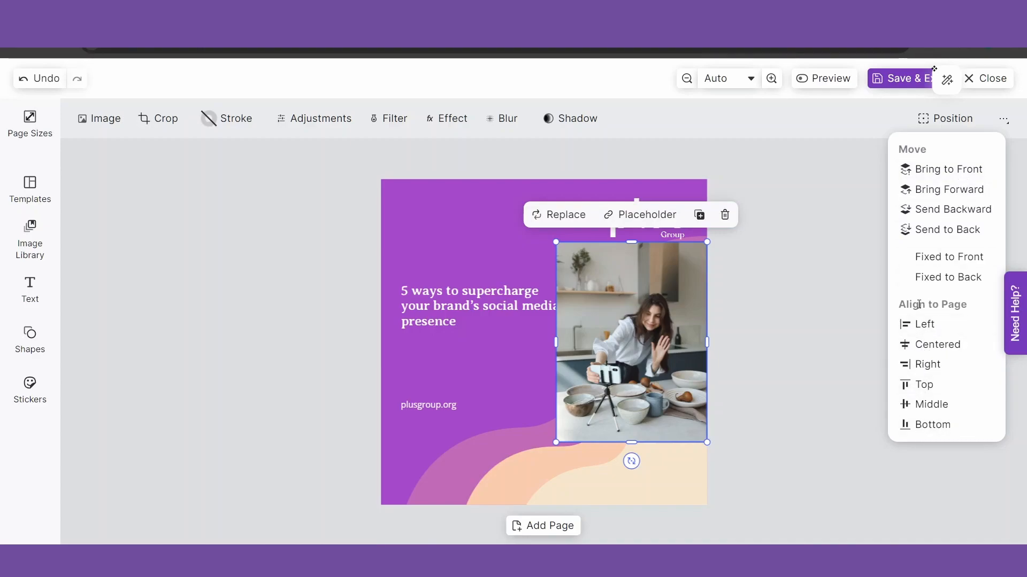
{"action": "left_click", "coordinate": [958, 213]}
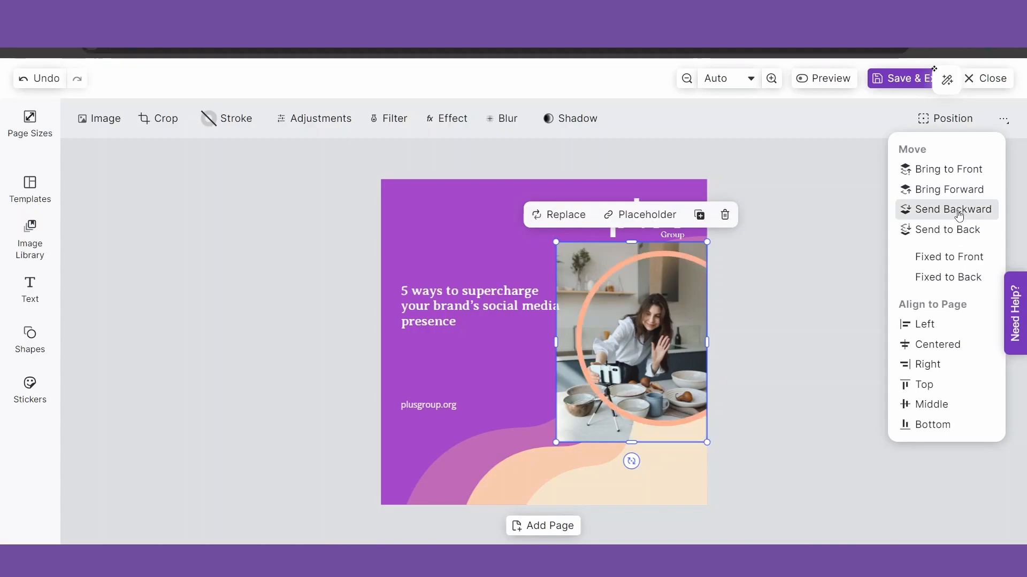
{"action": "left_click", "coordinate": [959, 213]}
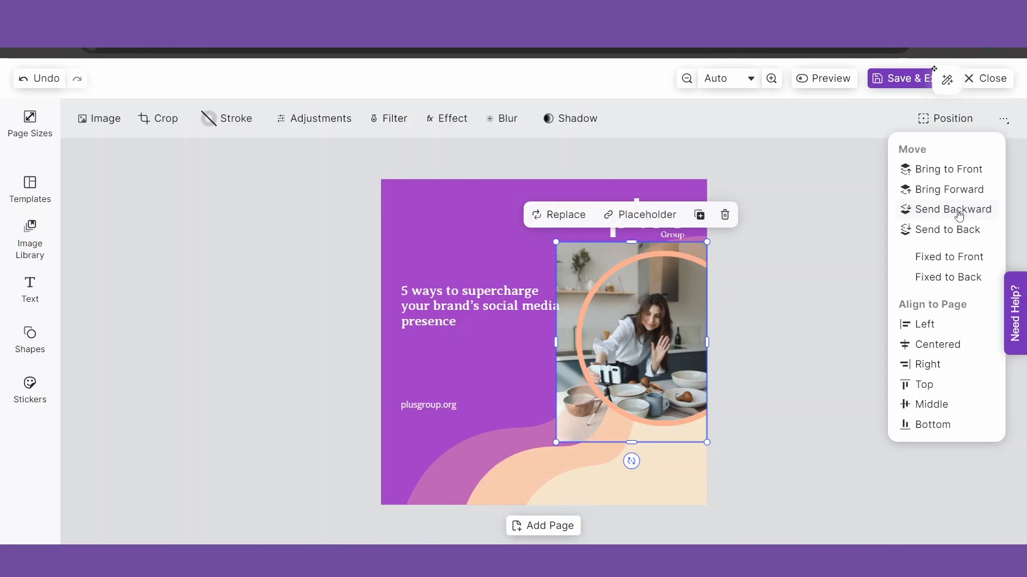
{"action": "left_click_drag", "start_coordinate": [639, 346], "coordinate": [640, 340]}
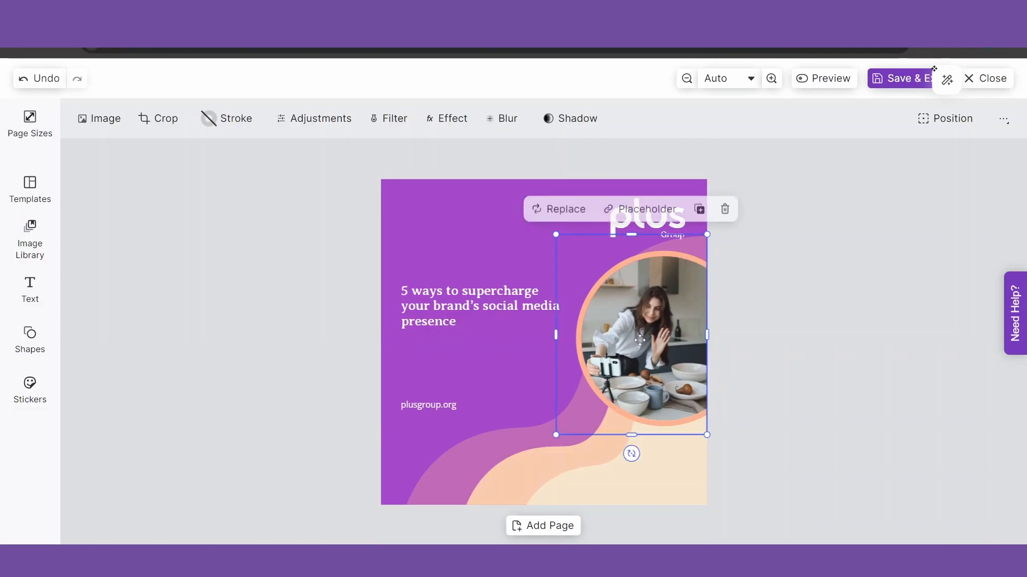
{"action": "left_click", "coordinate": [262, 315]}
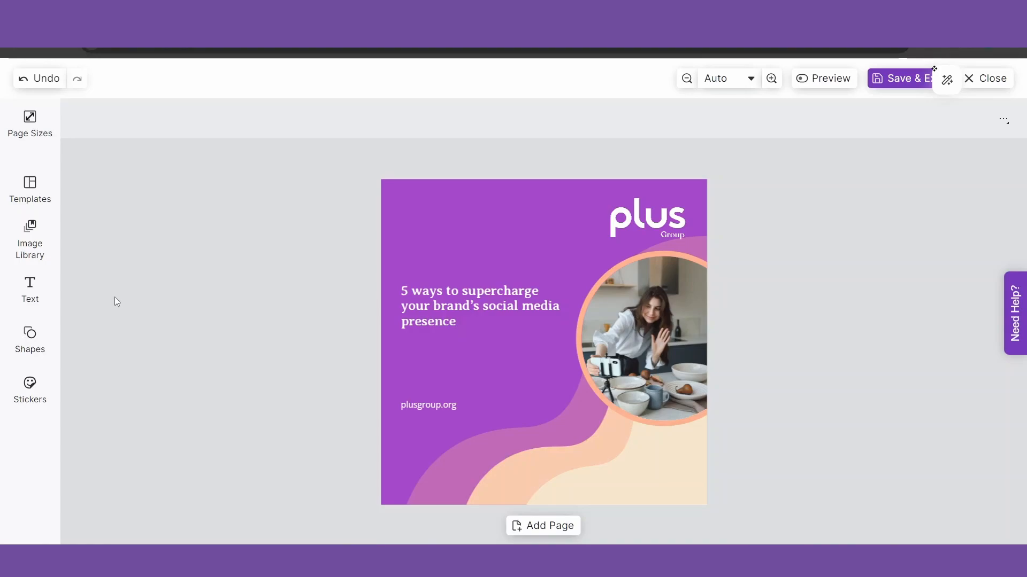
Retype the ending of 'presence' in the headline and nudge the headline slightly higher
{"action": "left_click", "coordinate": [466, 310]}
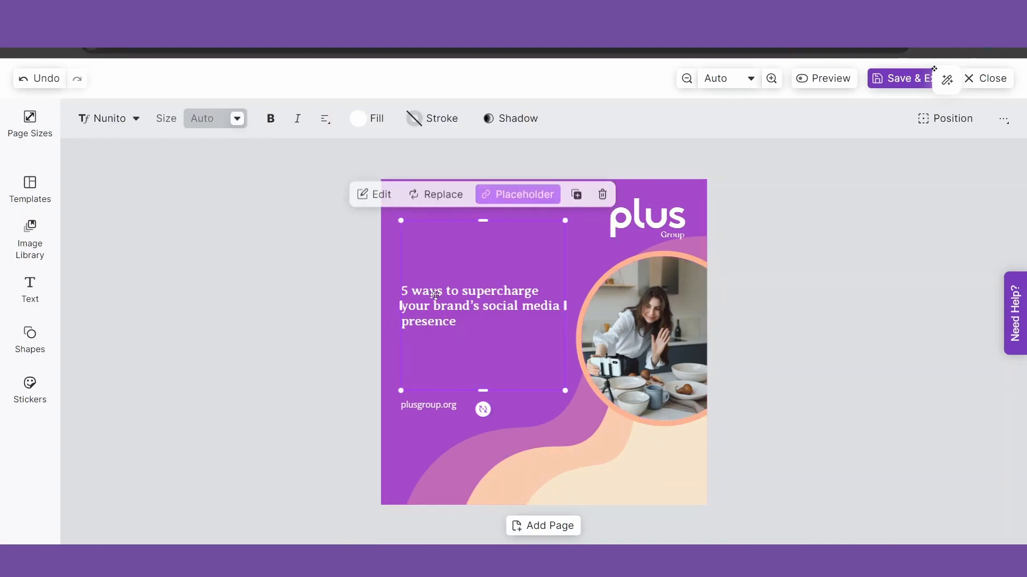
{"action": "left_click", "coordinate": [466, 311]}
{"action": "left_click", "coordinate": [470, 325]}
{"action": "key", "text": "BackSpace"}
{"action": "key", "text": "BackSpace"}
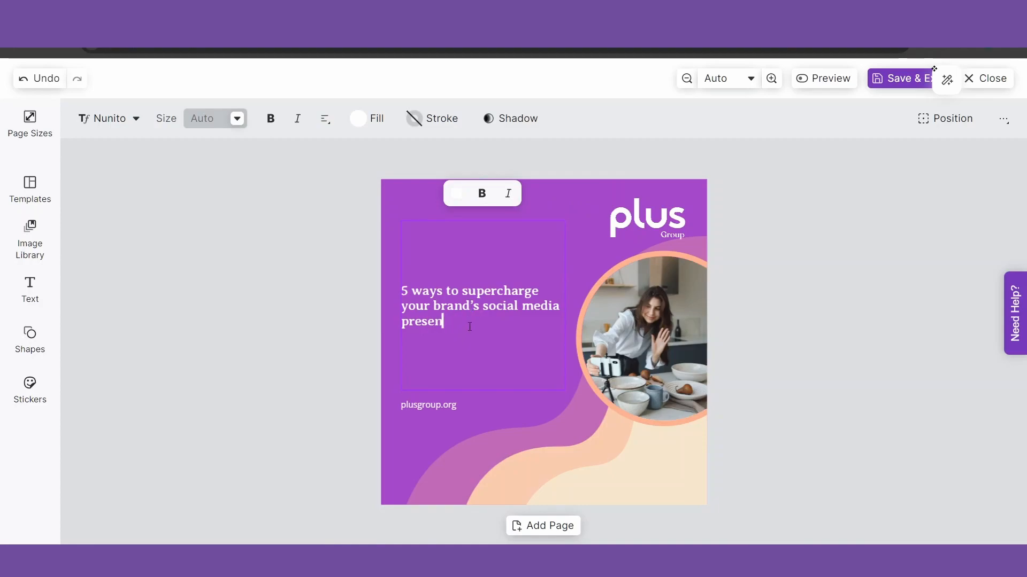
{"action": "type", "text": "ce"}
{"action": "key", "text": "Escape"}
{"action": "left_click_drag", "start_coordinate": [452, 314], "coordinate": [453, 297]}
{"action": "left_click", "coordinate": [270, 349]}
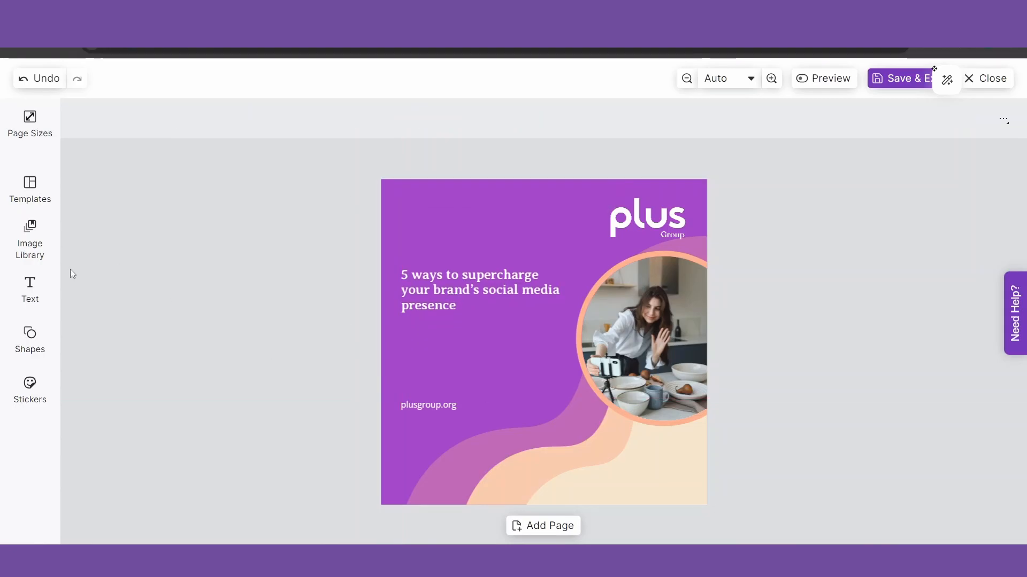
Add a Paragraph text element below the headline and set it to 14 pt
{"action": "left_click", "coordinate": [40, 296]}
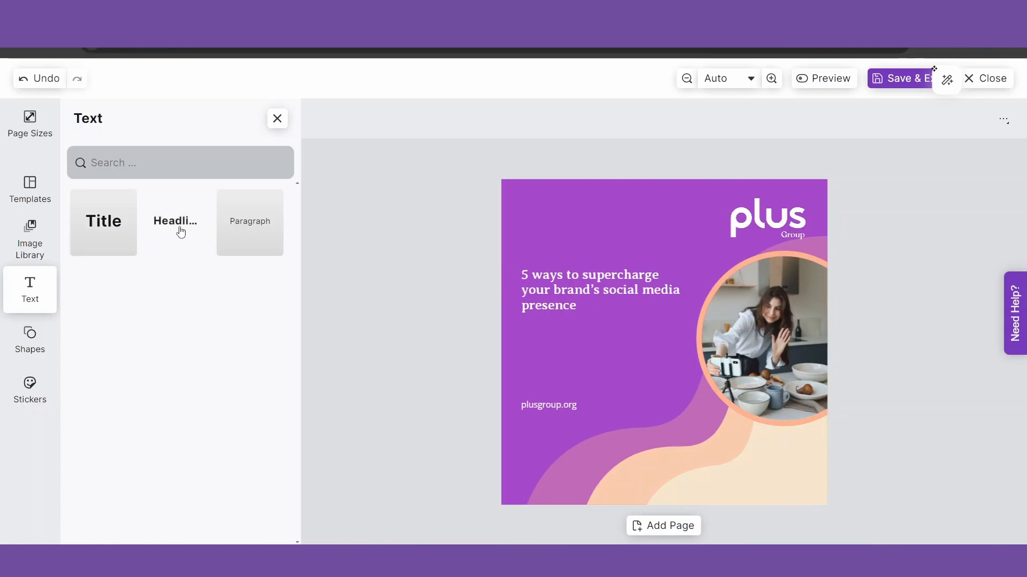
{"action": "left_click", "coordinate": [244, 242]}
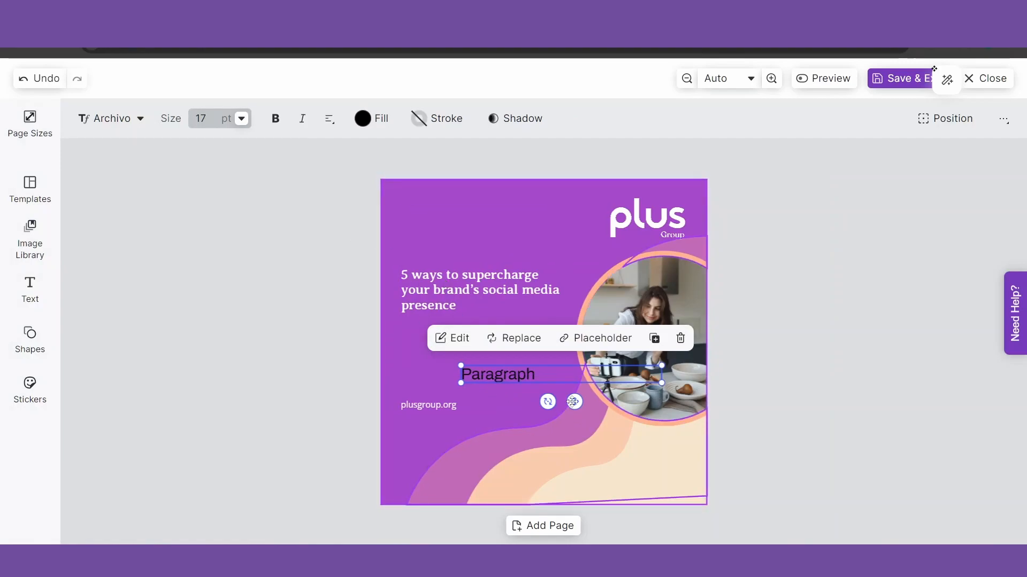
{"action": "left_click_drag", "start_coordinate": [574, 401], "coordinate": [510, 359]}
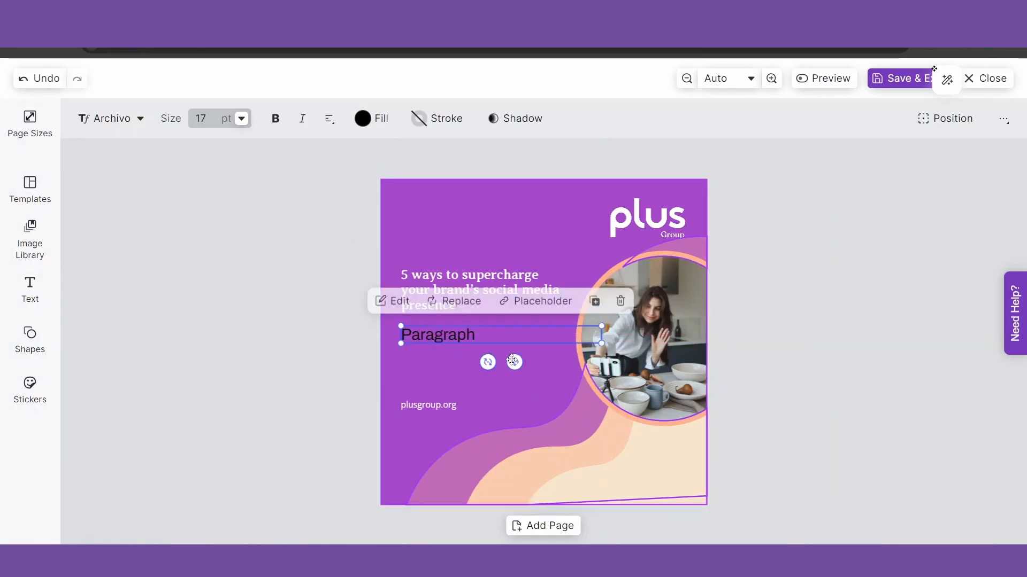
{"action": "left_click", "coordinate": [225, 118]}
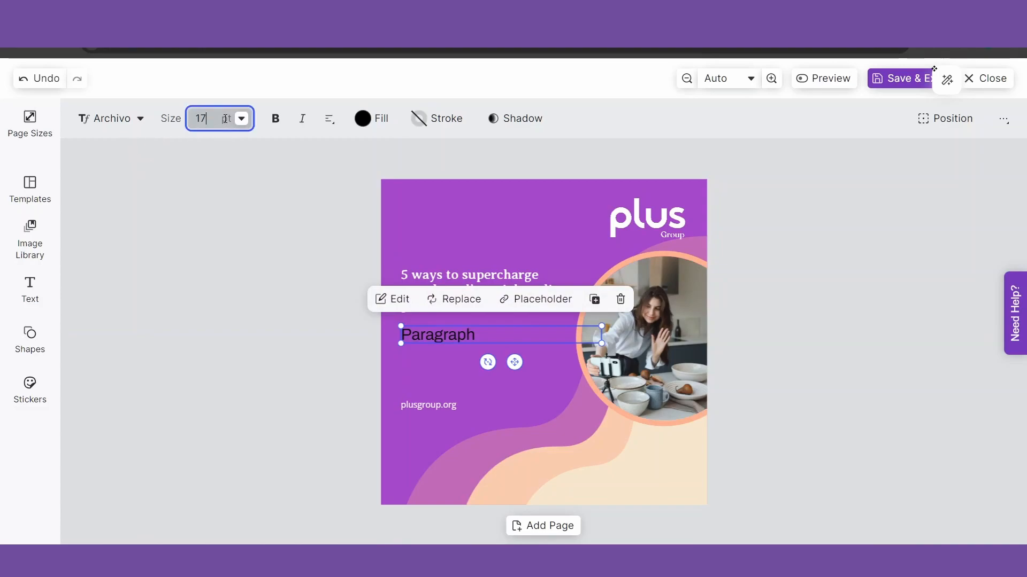
{"action": "left_click", "coordinate": [242, 118]}
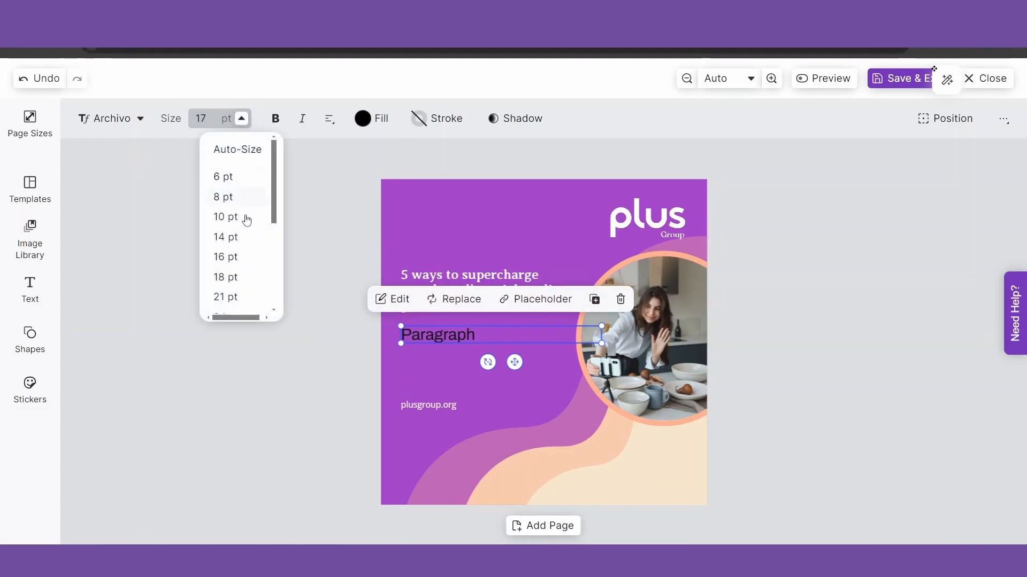
{"action": "left_click", "coordinate": [229, 238]}
Keep the Paragraph in Archivo, with bold off and italic on
{"action": "left_click", "coordinate": [134, 123]}
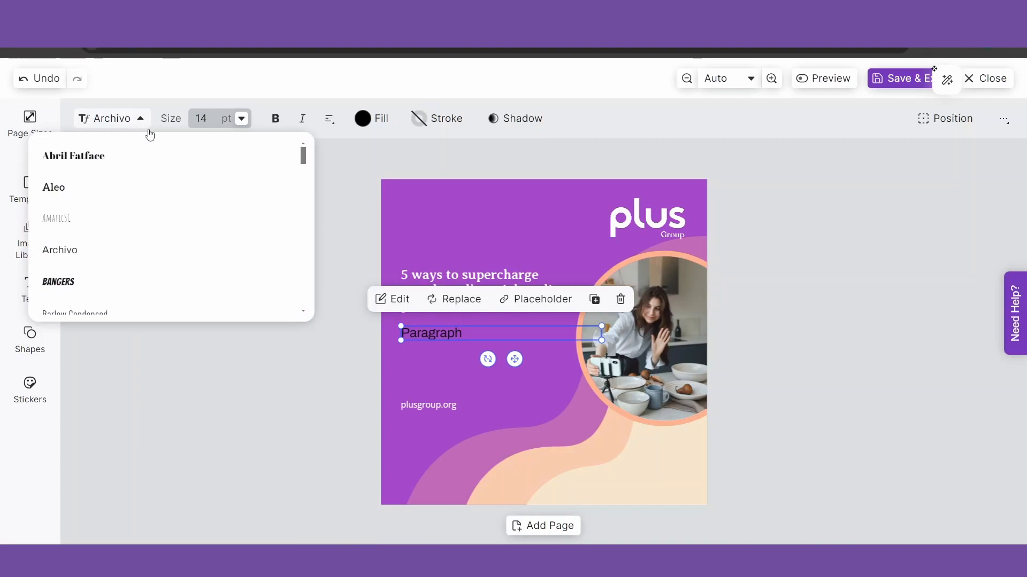
{"action": "left_click_drag", "start_coordinate": [303, 158], "coordinate": [303, 269]}
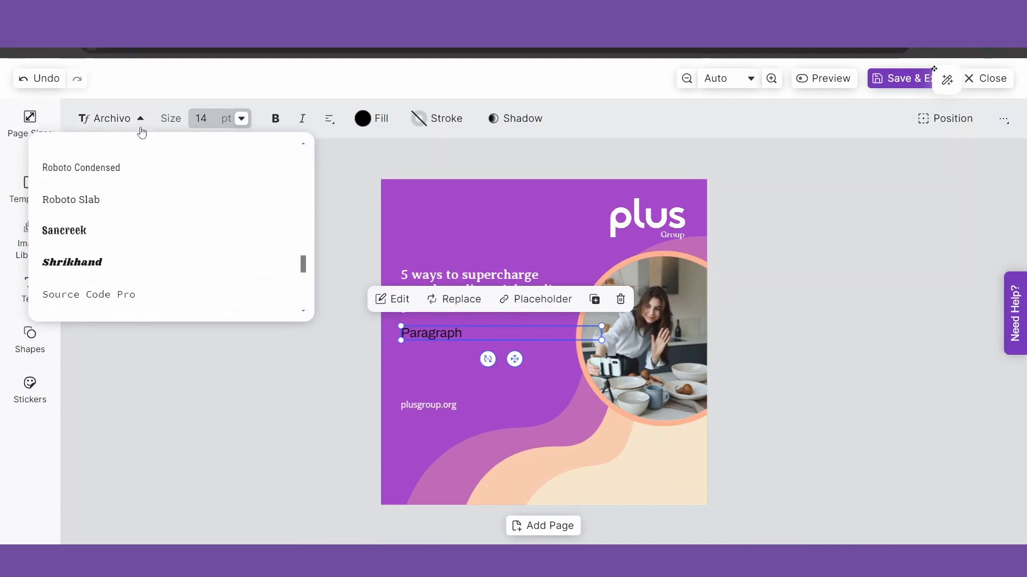
{"action": "left_click", "coordinate": [139, 127]}
{"action": "left_click", "coordinate": [276, 121]}
{"action": "left_click", "coordinate": [275, 122]}
{"action": "left_click", "coordinate": [302, 118]}
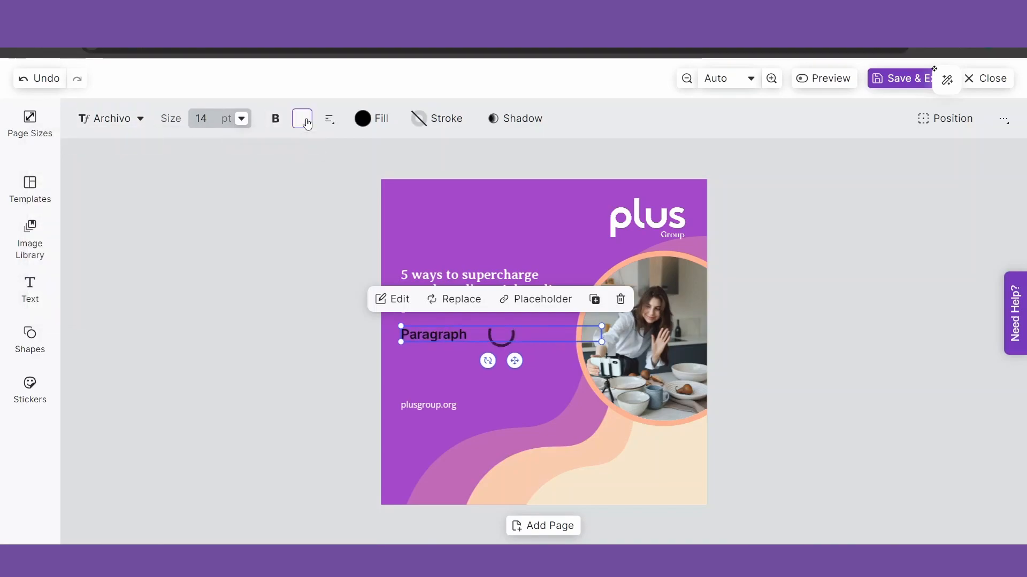
{"action": "left_click", "coordinate": [329, 119]}
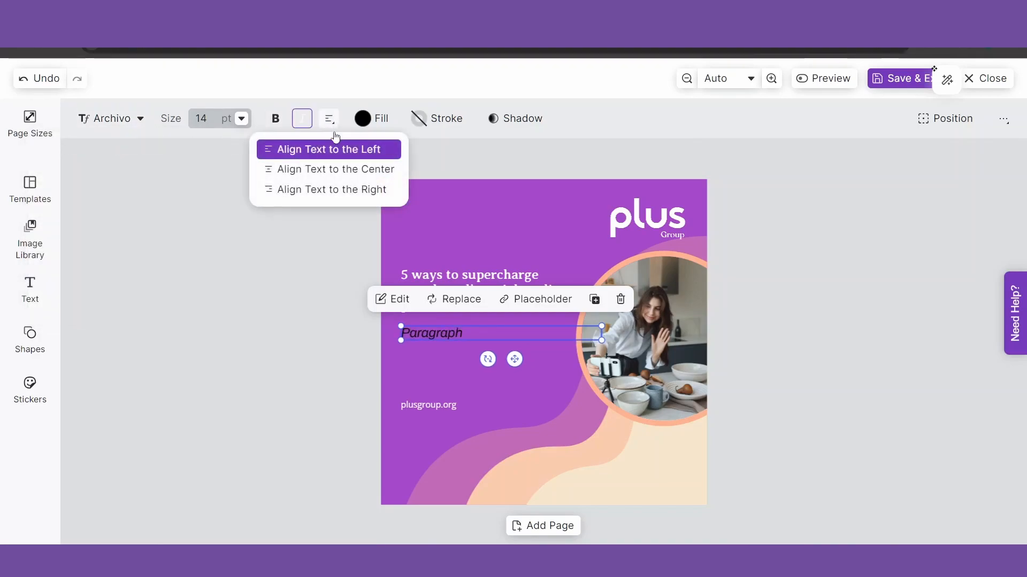
{"action": "left_click", "coordinate": [377, 119]}
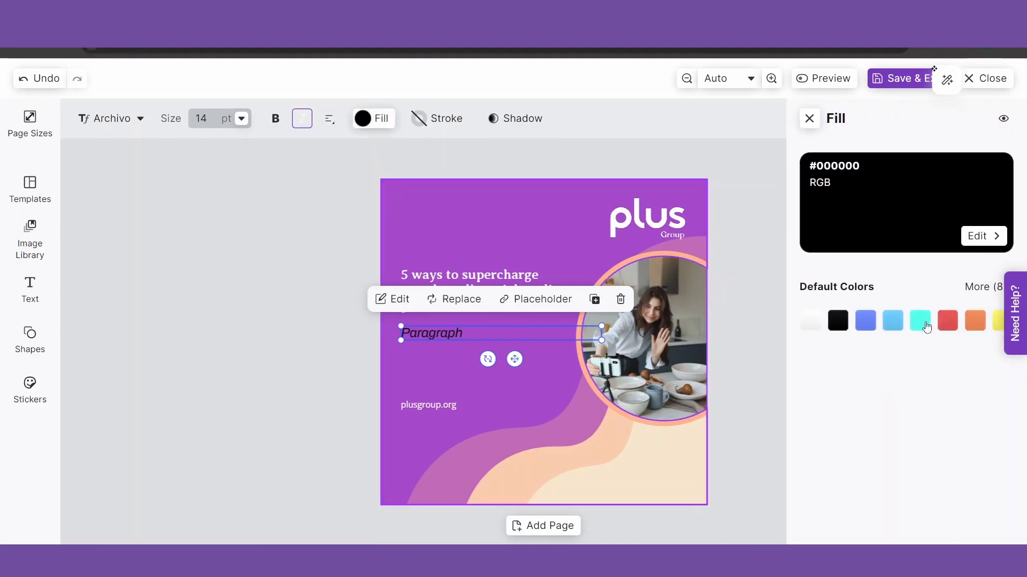
Colour the Paragraph text white (#FFFFFF) instead of black
{"action": "left_click", "coordinate": [921, 322]}
{"action": "left_click", "coordinate": [812, 325]}
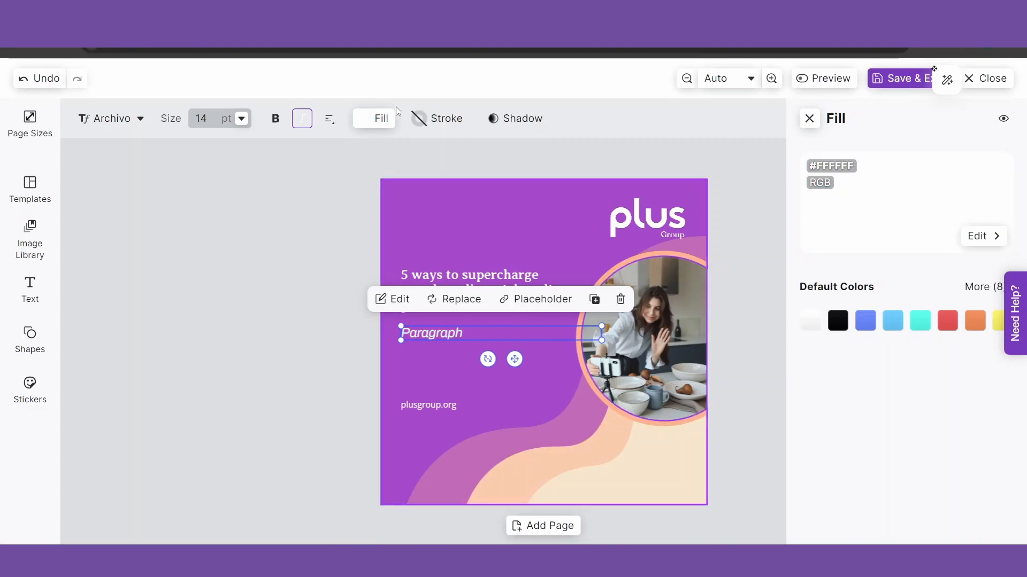
{"action": "left_click", "coordinate": [521, 124]}
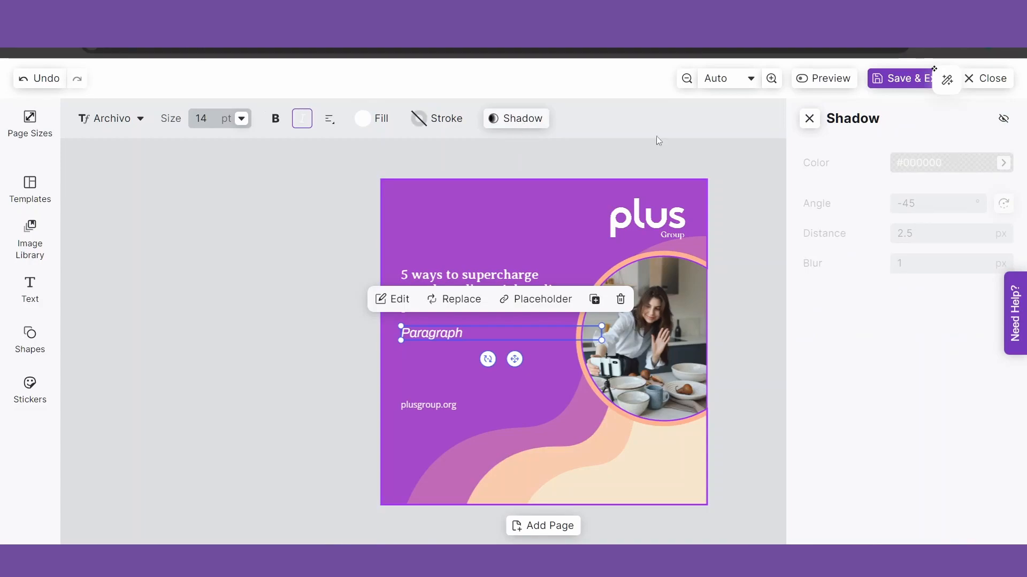
Turn on a black shadow for the Paragraph text at a 45° angle
{"action": "left_click", "coordinate": [962, 169]}
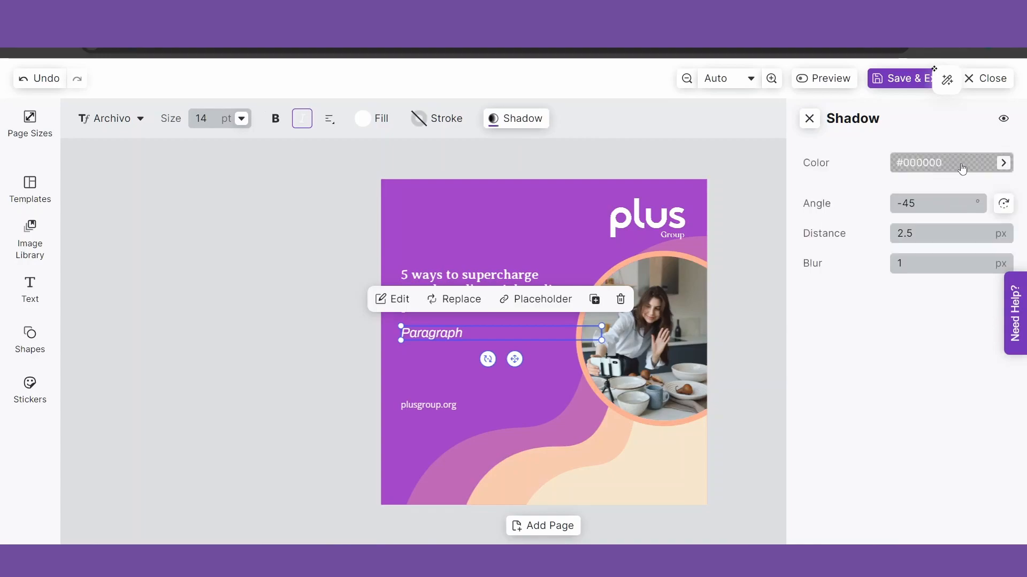
{"action": "left_click", "coordinate": [962, 168]}
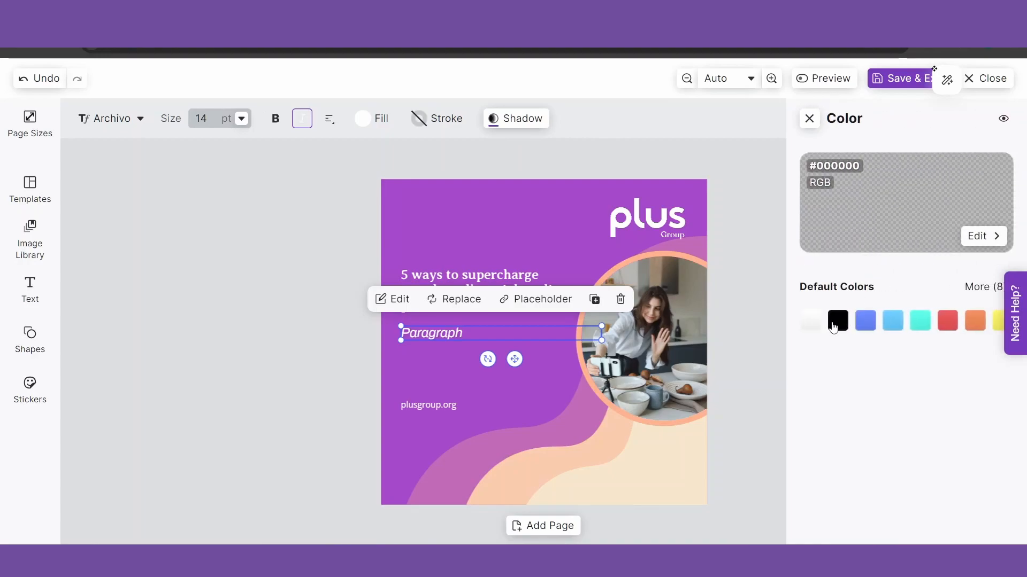
{"action": "left_click", "coordinate": [838, 322]}
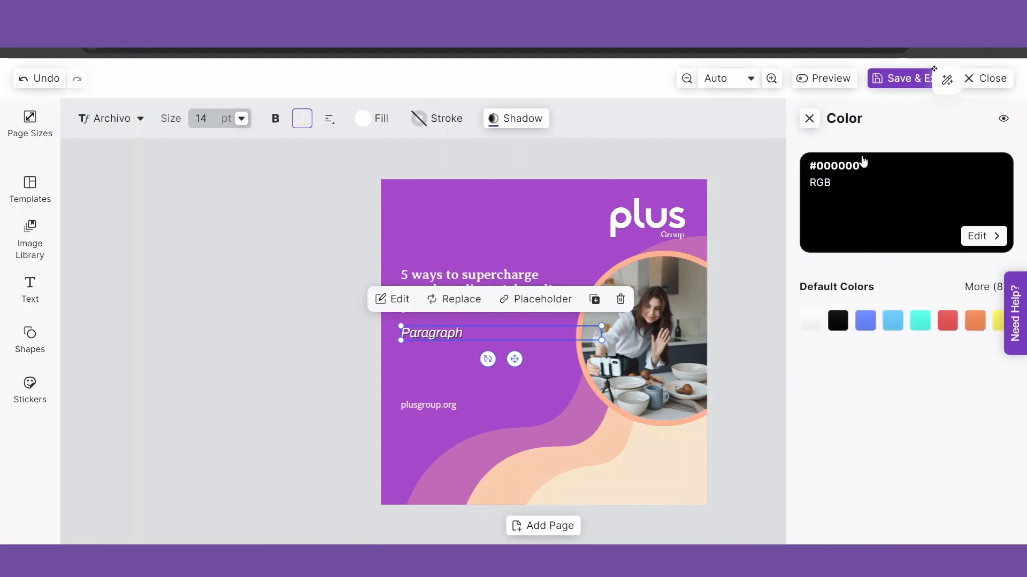
{"action": "left_click", "coordinate": [810, 120]}
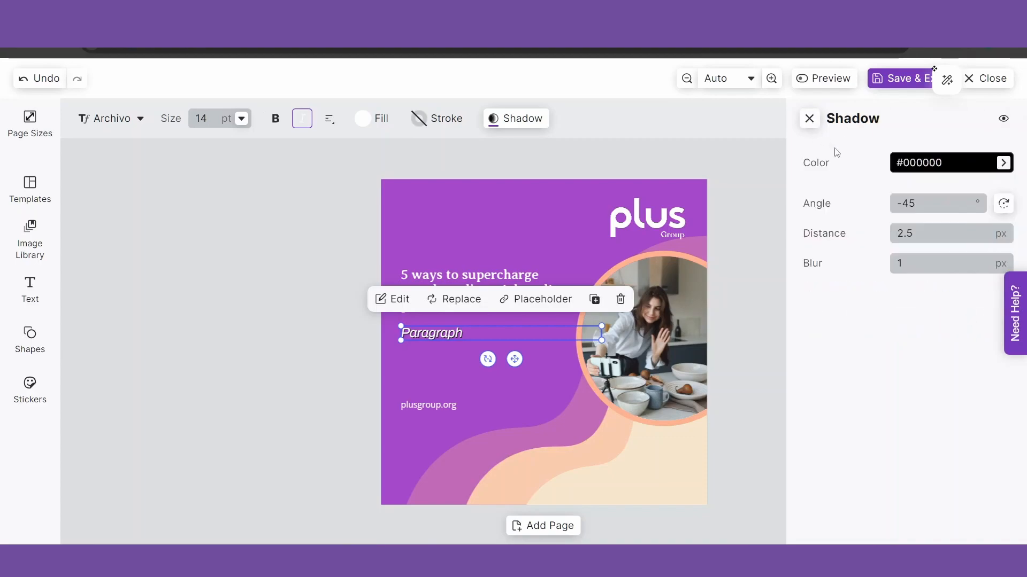
{"action": "left_click", "coordinate": [1003, 206]}
{"action": "left_click", "coordinate": [1003, 206]}
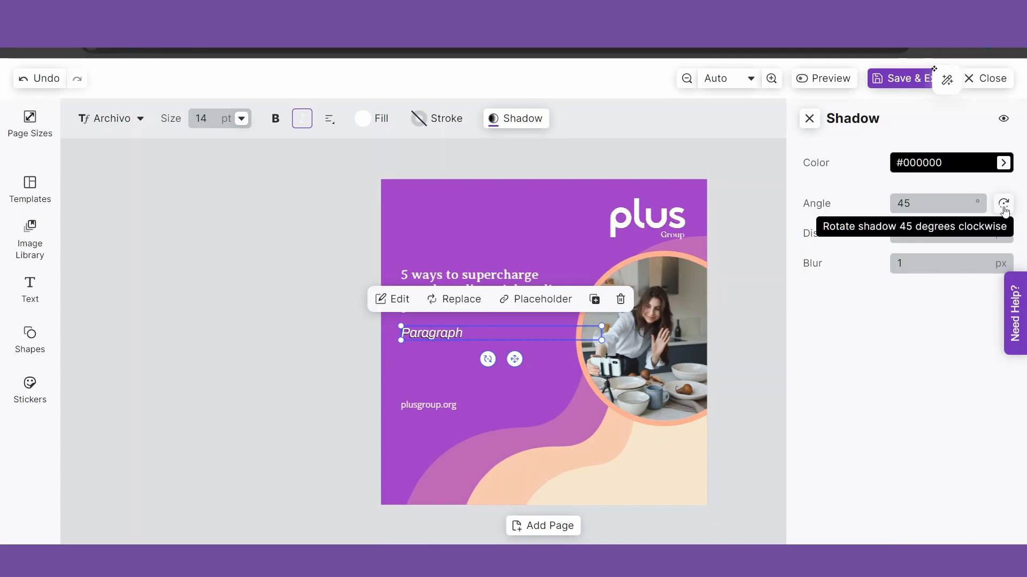
Set the shadow distance to 5 px and the blur to 10 px
{"action": "left_click", "coordinate": [927, 232]}
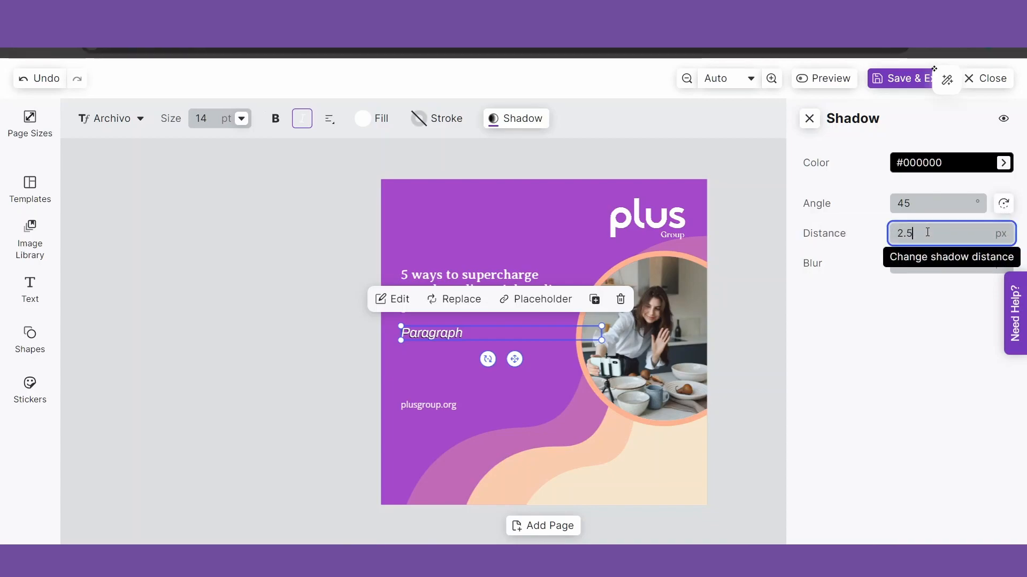
{"action": "left_click_drag", "start_coordinate": [926, 232], "coordinate": [895, 234]}
{"action": "type", "text": "10"}
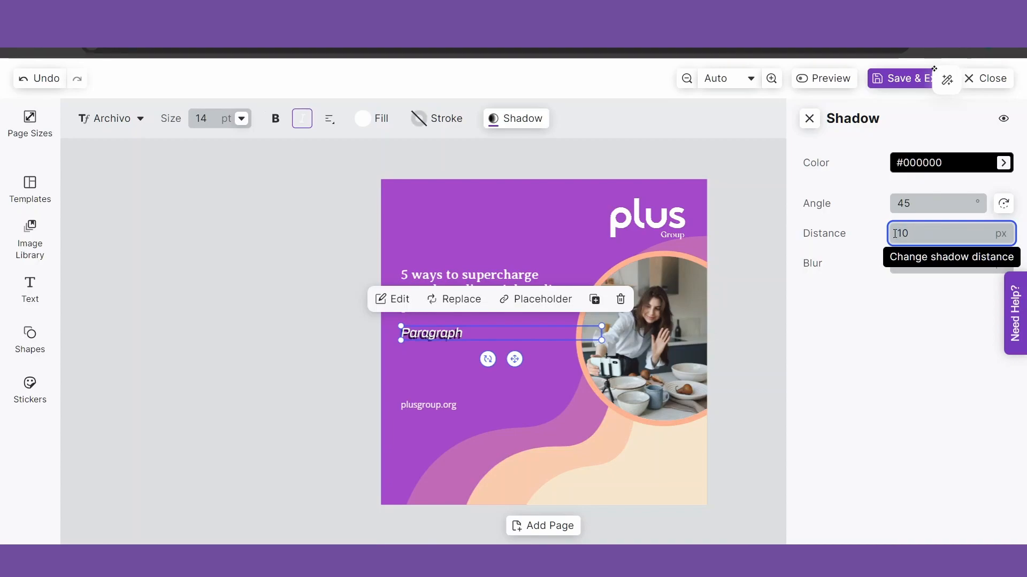
{"action": "key", "text": "BackSpace"}
{"action": "key", "text": "BackSpace"}
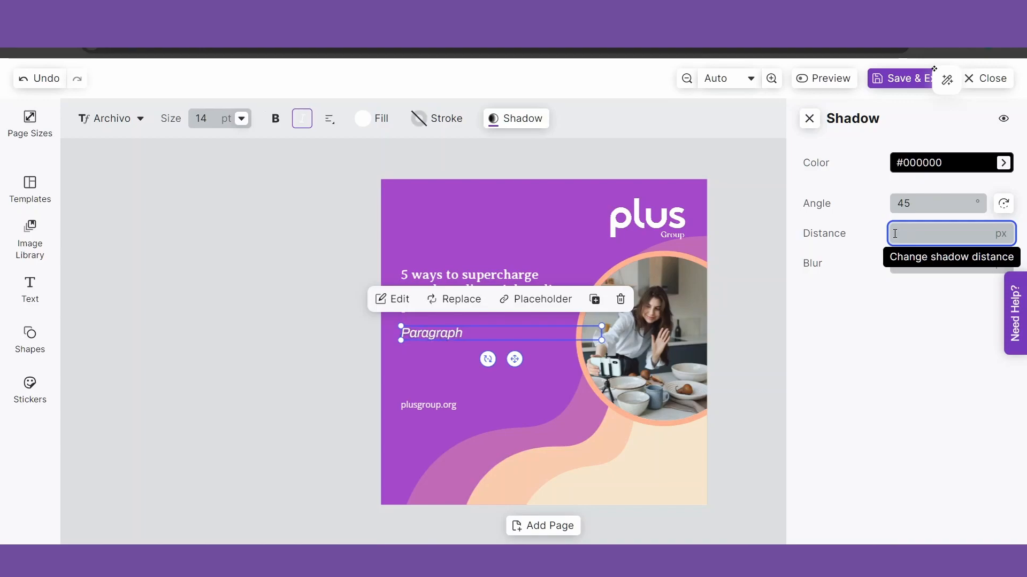
{"action": "type", "text": "5"}
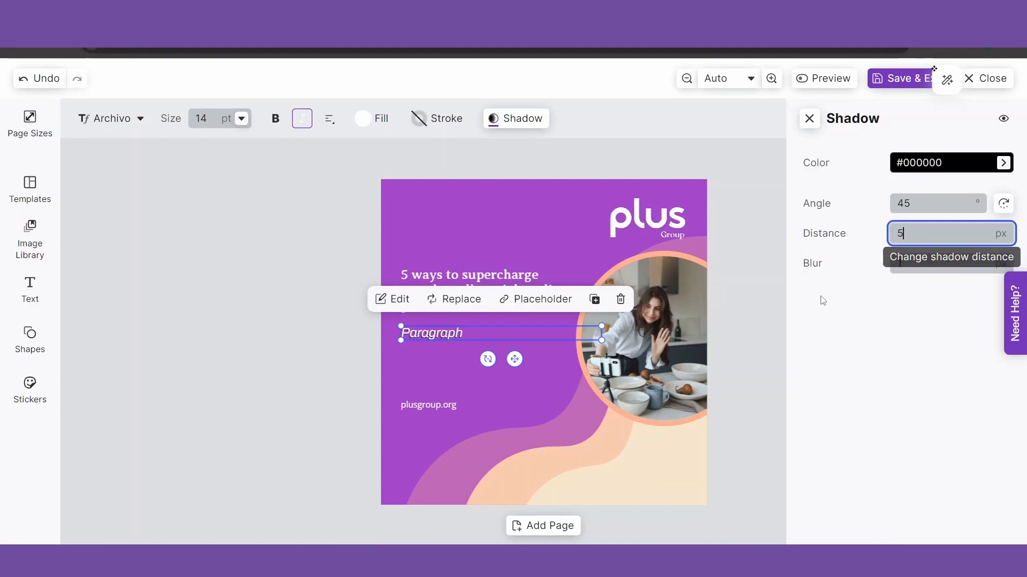
{"action": "double_click", "coordinate": [899, 263]}
{"action": "type", "text": "10"}
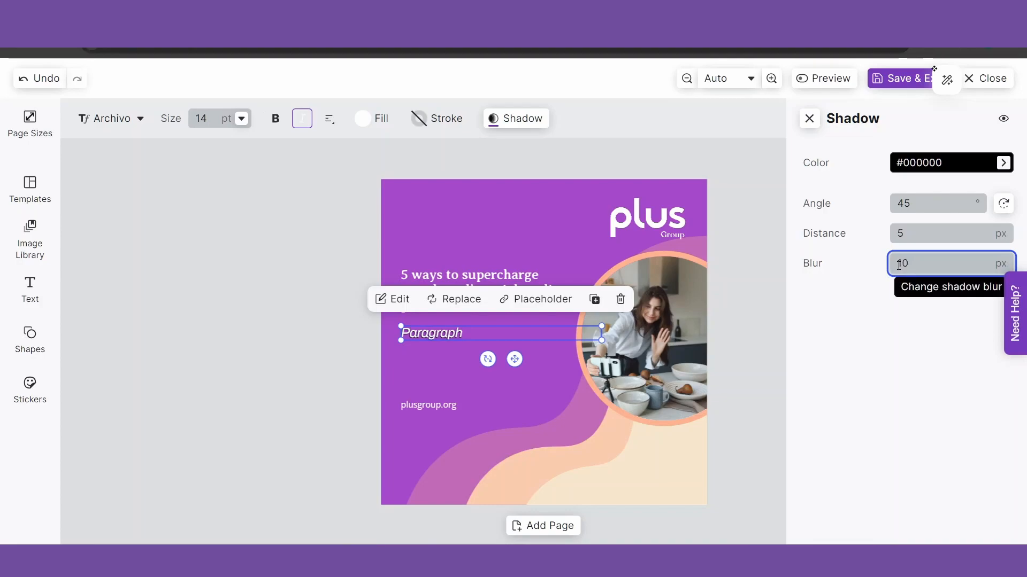
{"action": "left_click", "coordinate": [887, 348]}
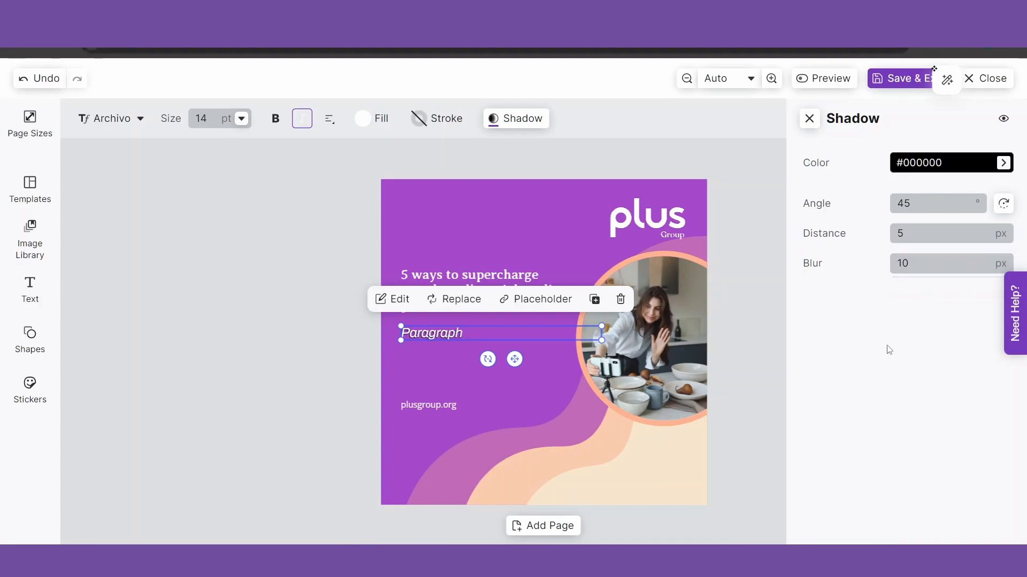
{"action": "left_click", "coordinate": [809, 118]}
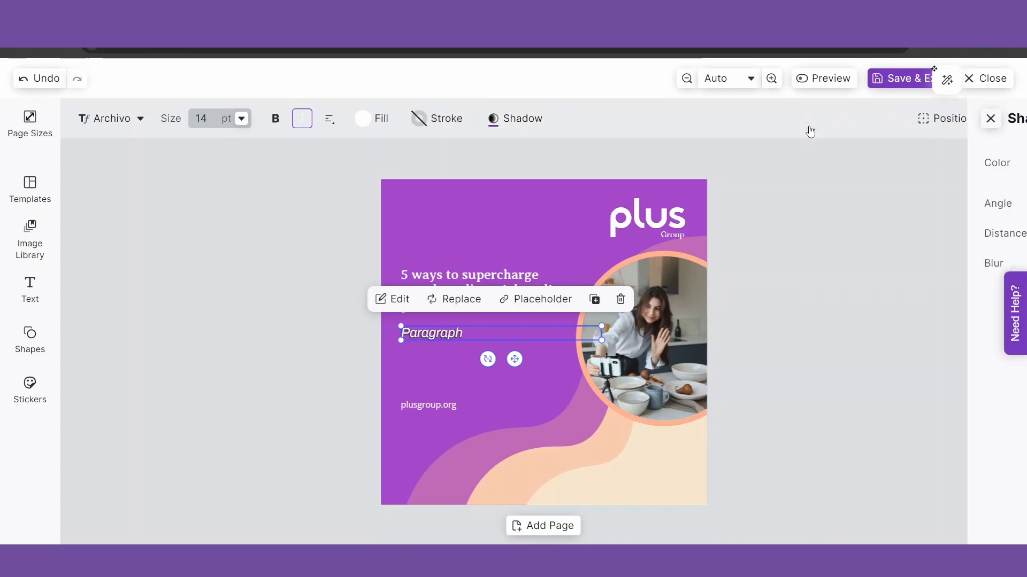
{"action": "left_click", "coordinate": [224, 411]}
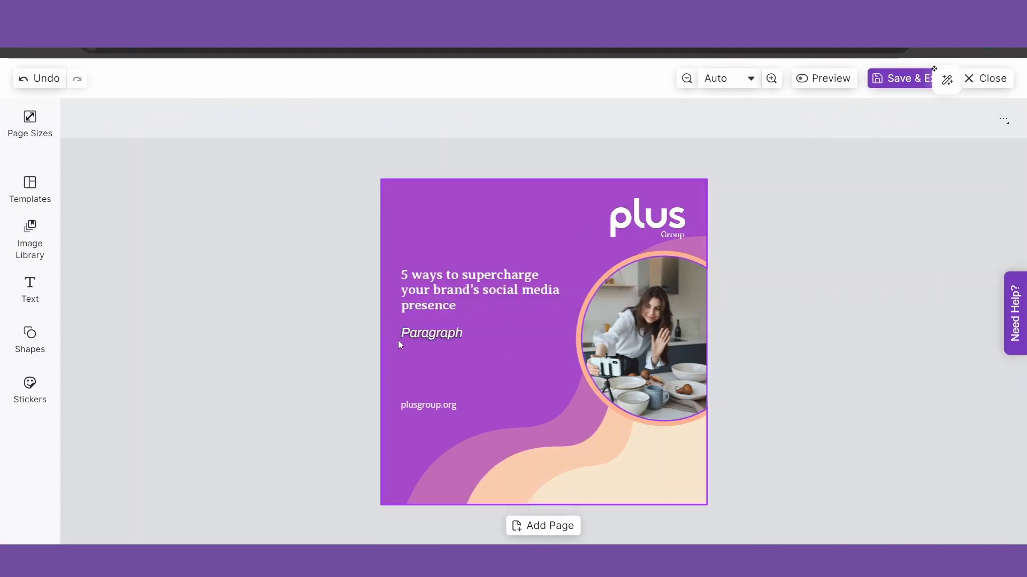
Delete the white shadowed Paragraph text box from the graphic
{"action": "left_click", "coordinate": [447, 332]}
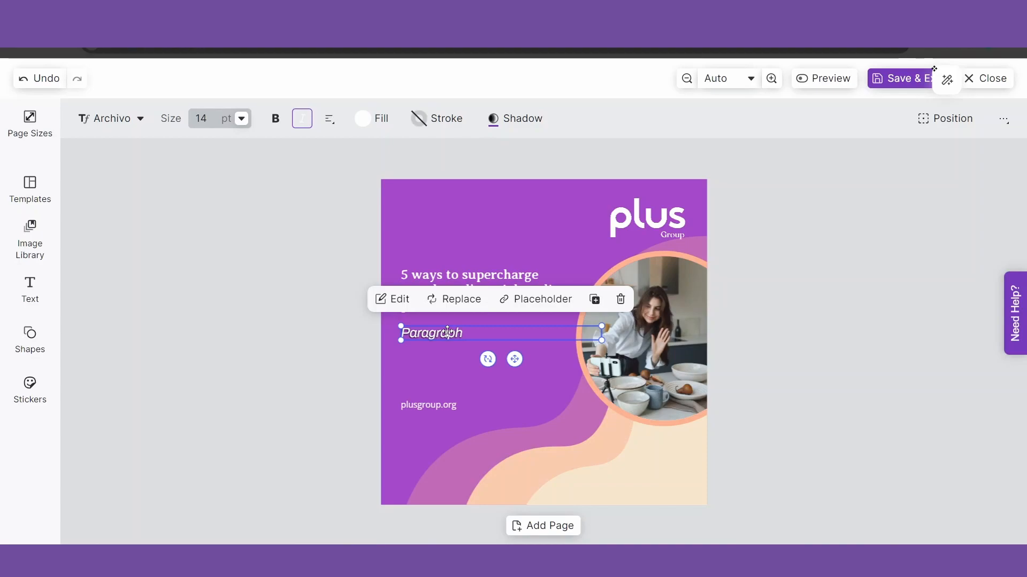
{"action": "left_click", "coordinate": [621, 300]}
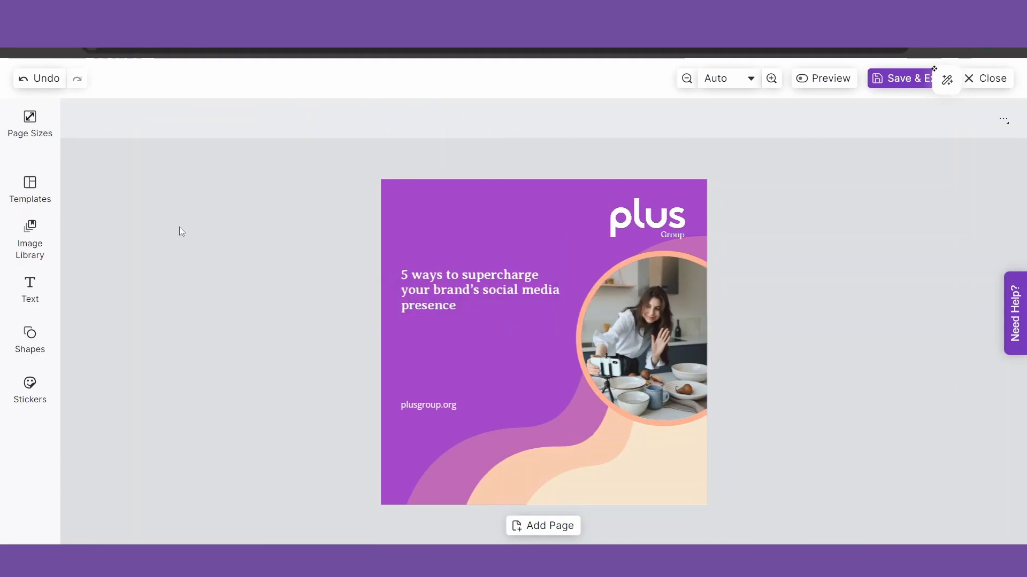
{"action": "left_click", "coordinate": [34, 338]}
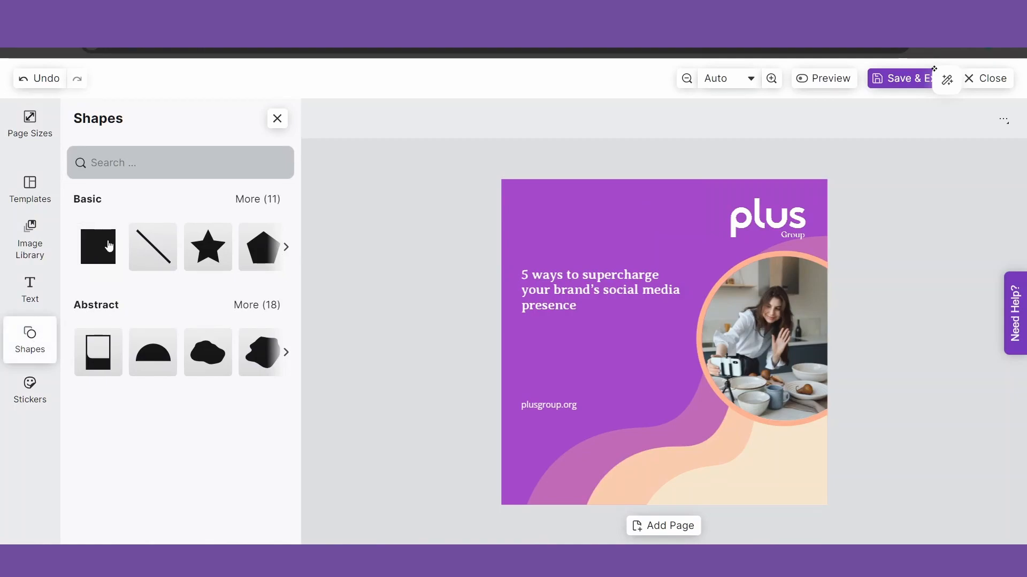
{"action": "left_click", "coordinate": [258, 200]}
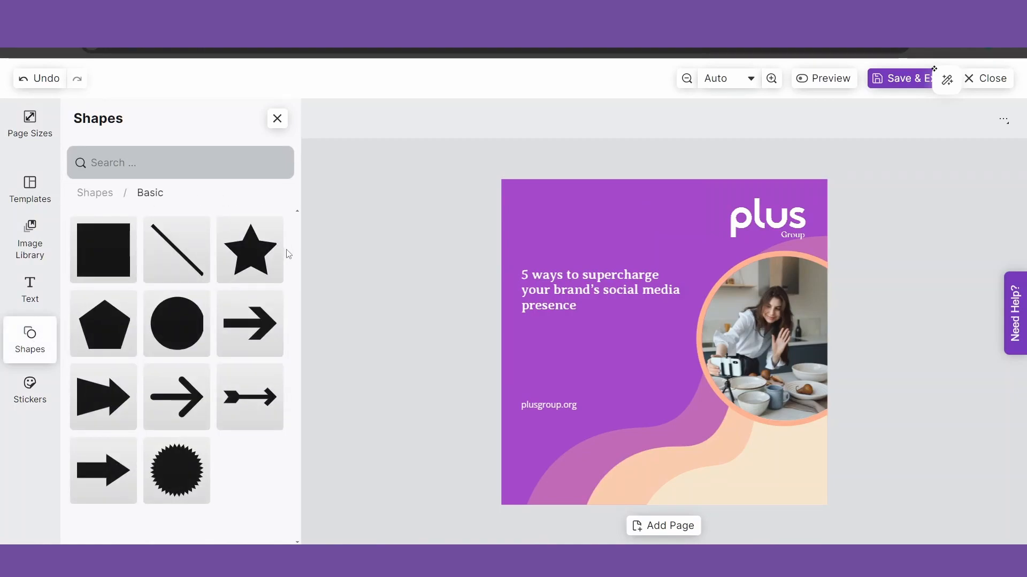
{"action": "left_click", "coordinate": [107, 197]}
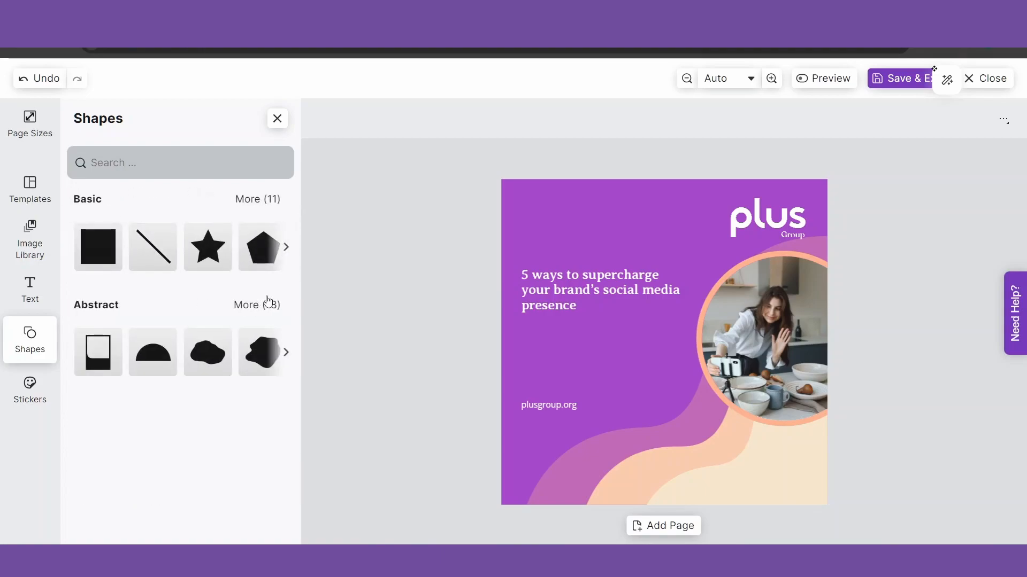
{"action": "left_click", "coordinate": [268, 303]}
{"action": "left_click_drag", "start_coordinate": [297, 299], "coordinate": [295, 430]}
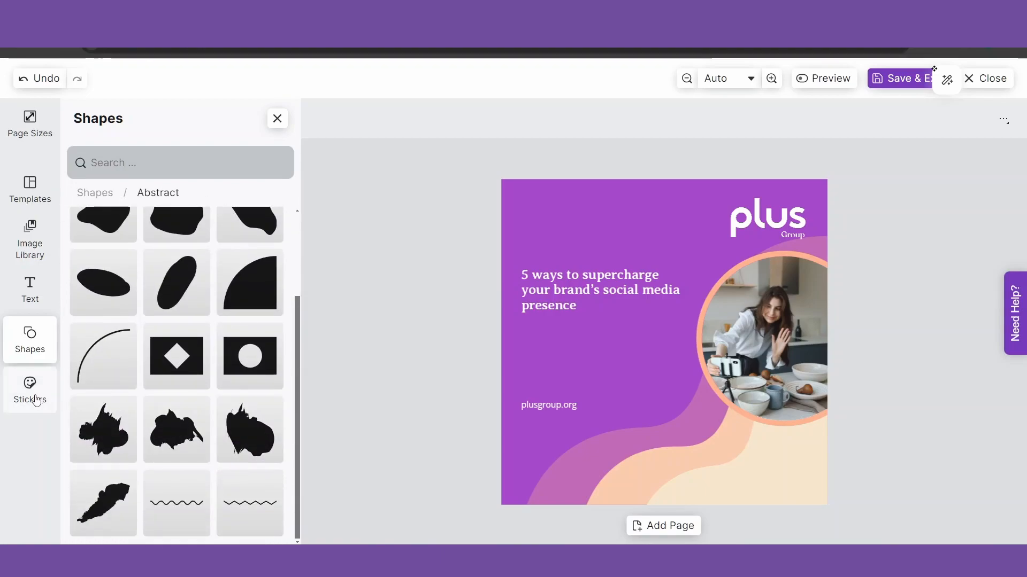
{"action": "left_click", "coordinate": [34, 397]}
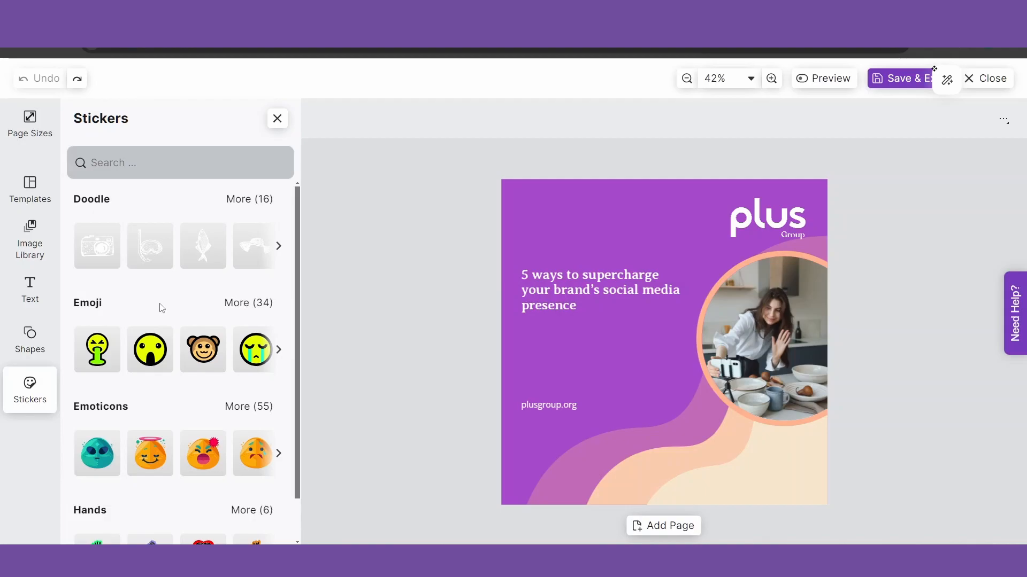
{"action": "left_click", "coordinate": [31, 401]}
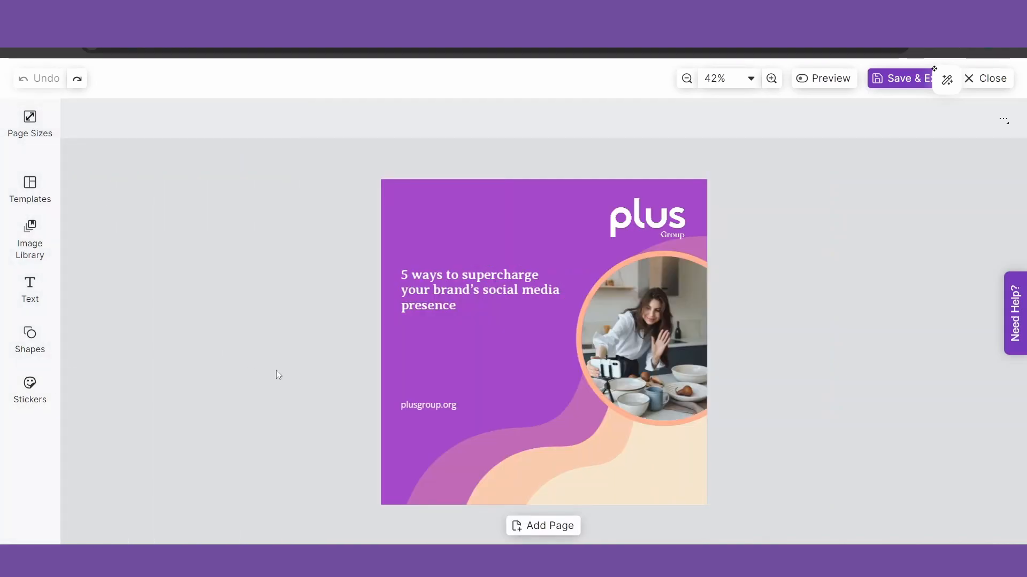
{"action": "left_click", "coordinate": [459, 282]}
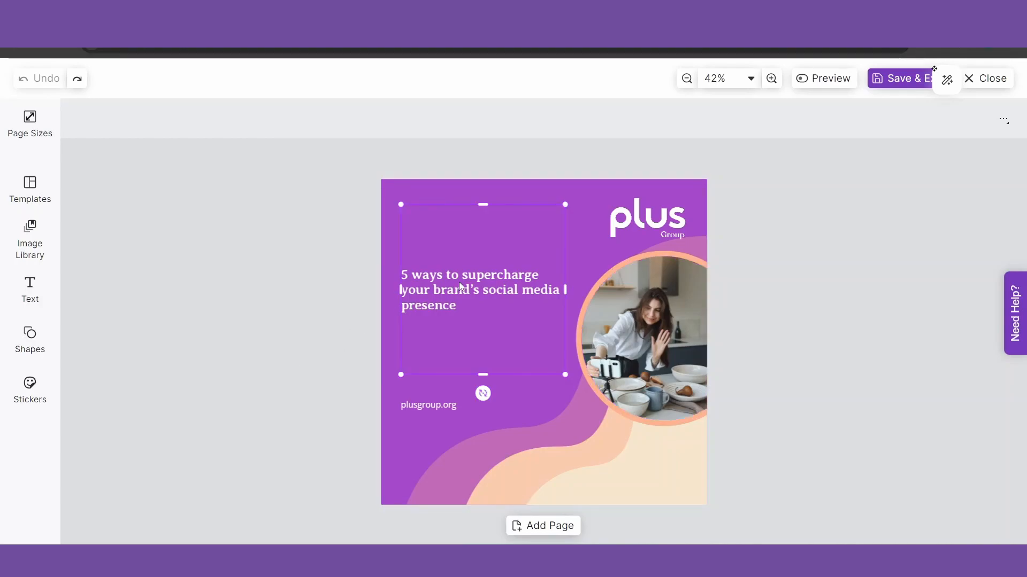
{"action": "left_click", "coordinate": [1009, 129]}
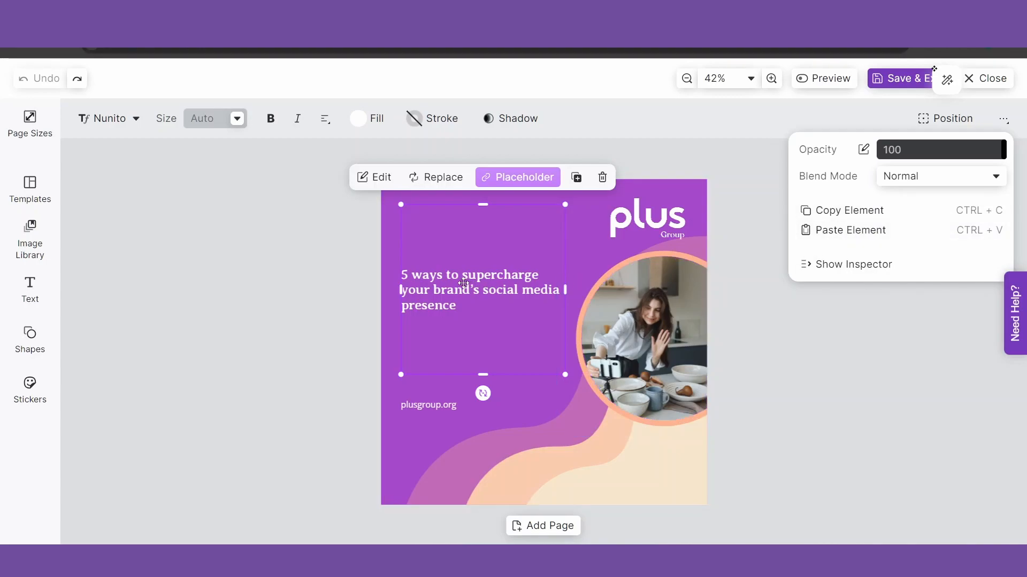
{"action": "left_click", "coordinate": [388, 287]}
{"action": "left_click", "coordinate": [449, 294]}
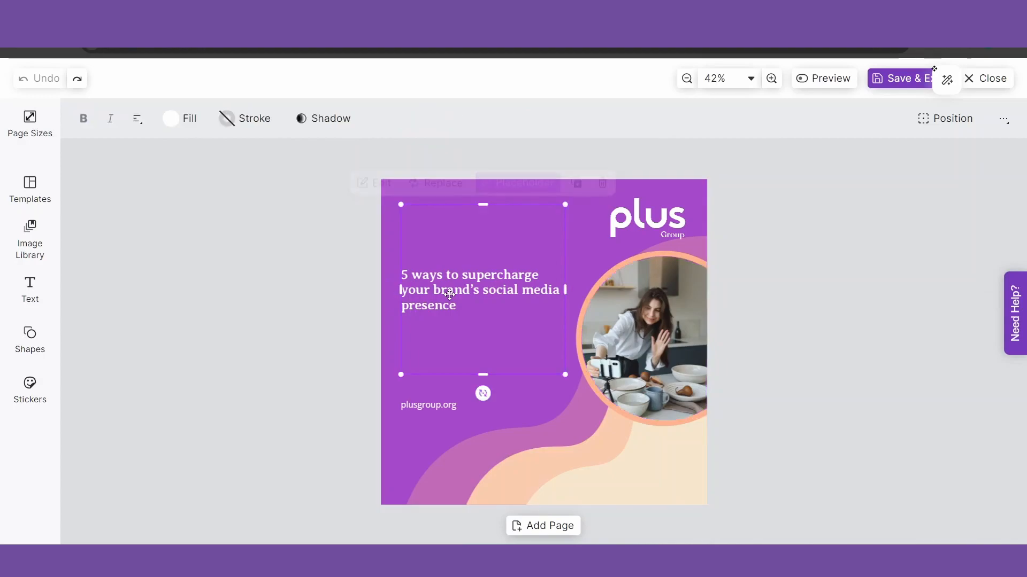
{"action": "key", "text": "ctrl+d"}
{"action": "left_click_drag", "start_coordinate": [449, 295], "coordinate": [440, 351]}
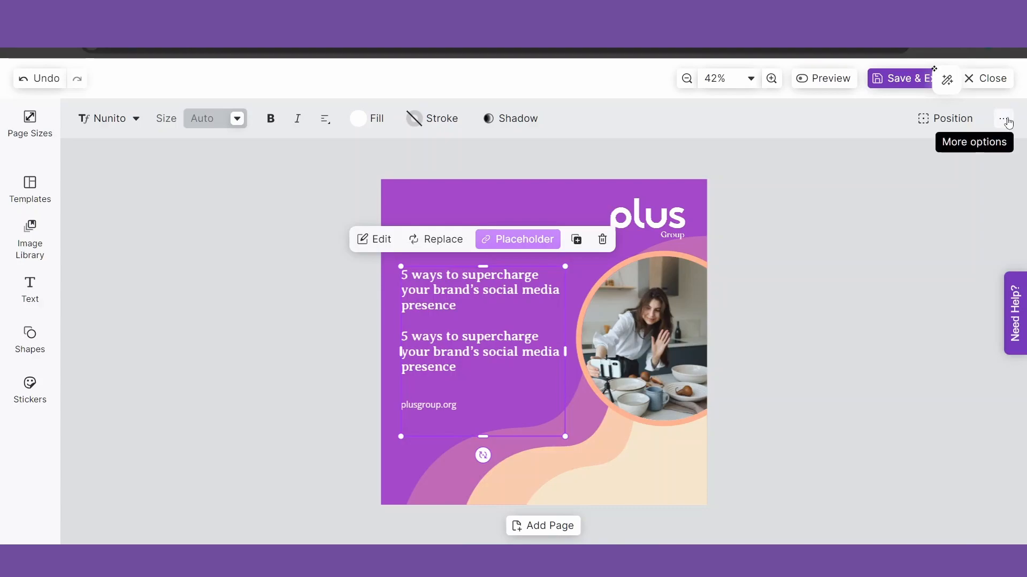
{"action": "left_click", "coordinate": [1005, 120]}
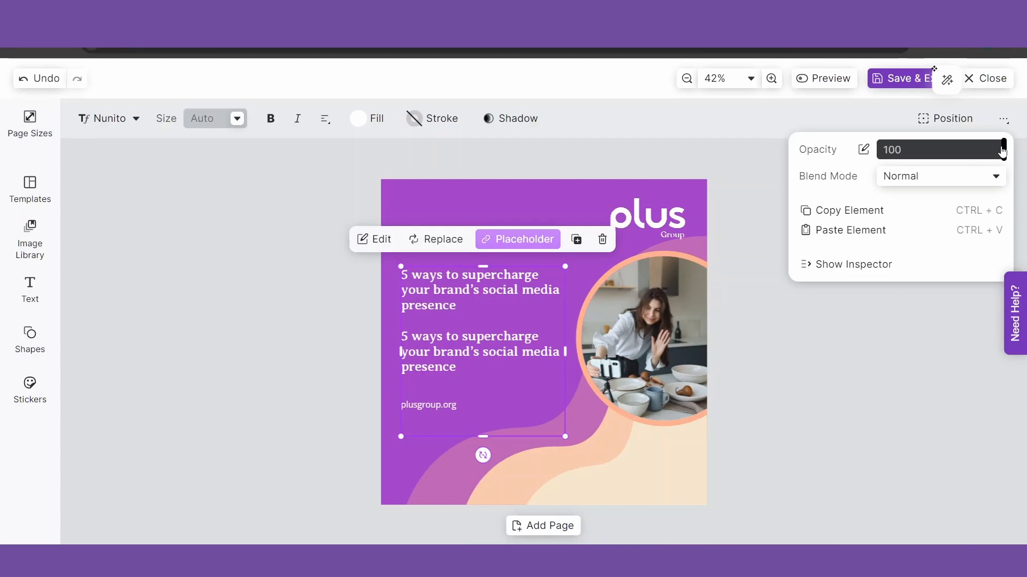
{"action": "left_click_drag", "start_coordinate": [995, 149], "coordinate": [1014, 162]}
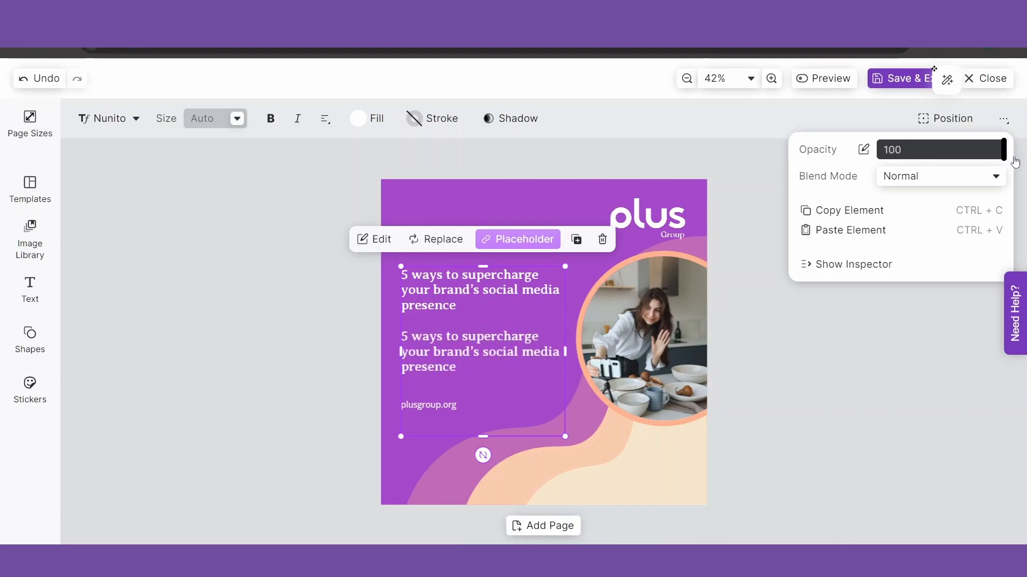
{"action": "left_click", "coordinate": [785, 347]}
{"action": "left_click", "coordinate": [435, 350]}
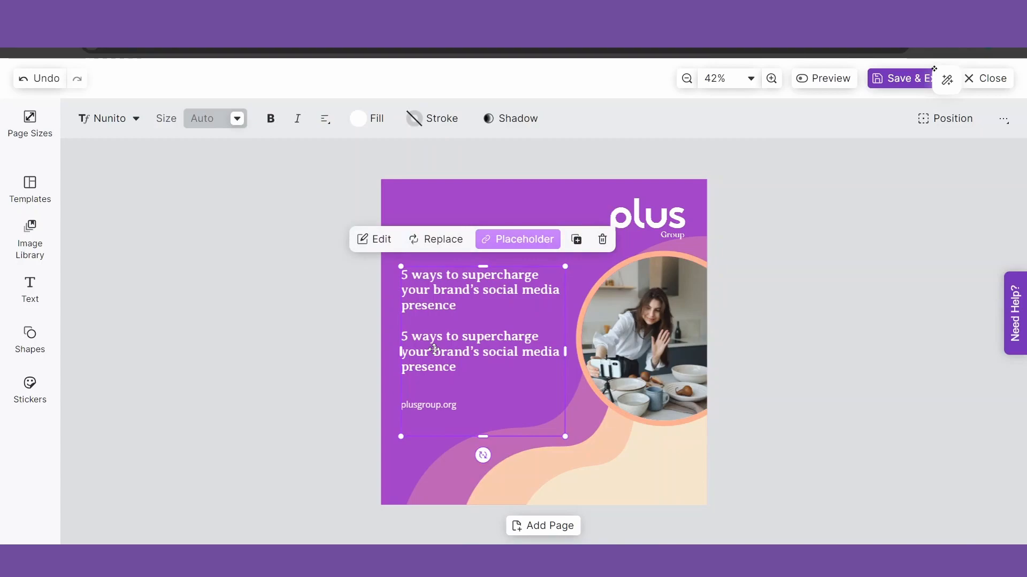
{"action": "key", "text": "Delete"}
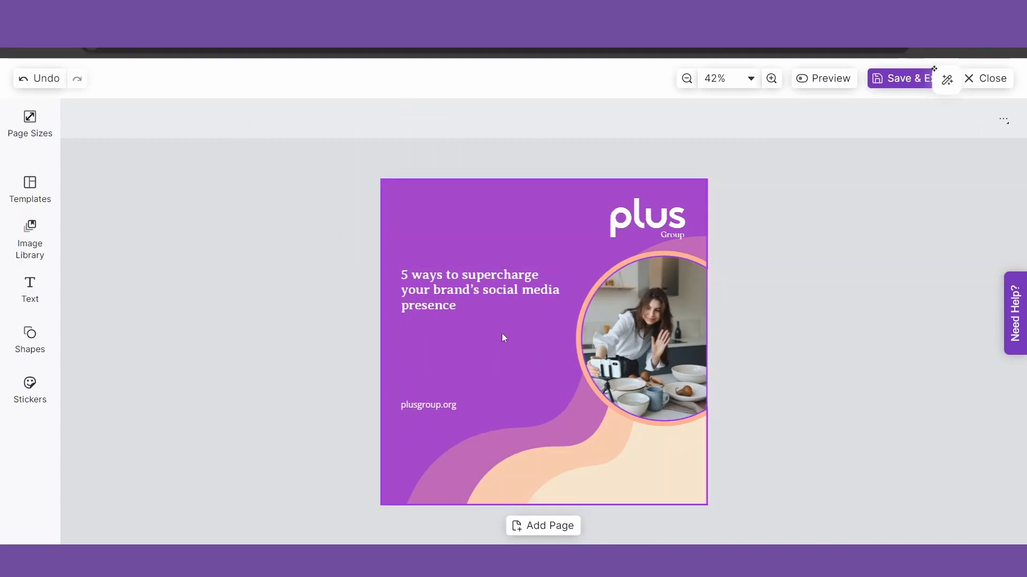
Try Soft Light and Hue on the circular photo, then set its blend mode to Normal
{"action": "left_click", "coordinate": [661, 323]}
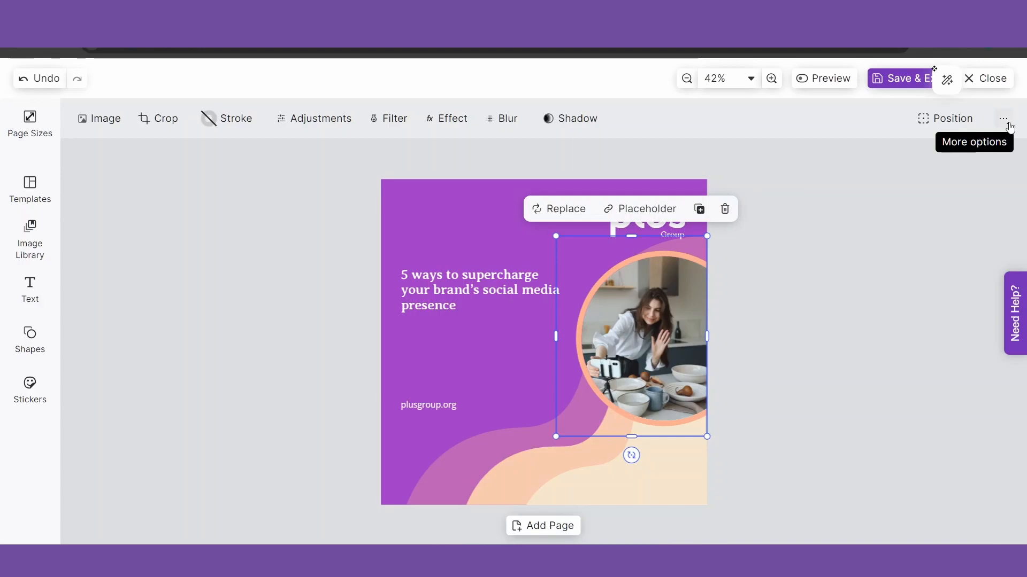
{"action": "left_click", "coordinate": [1008, 124]}
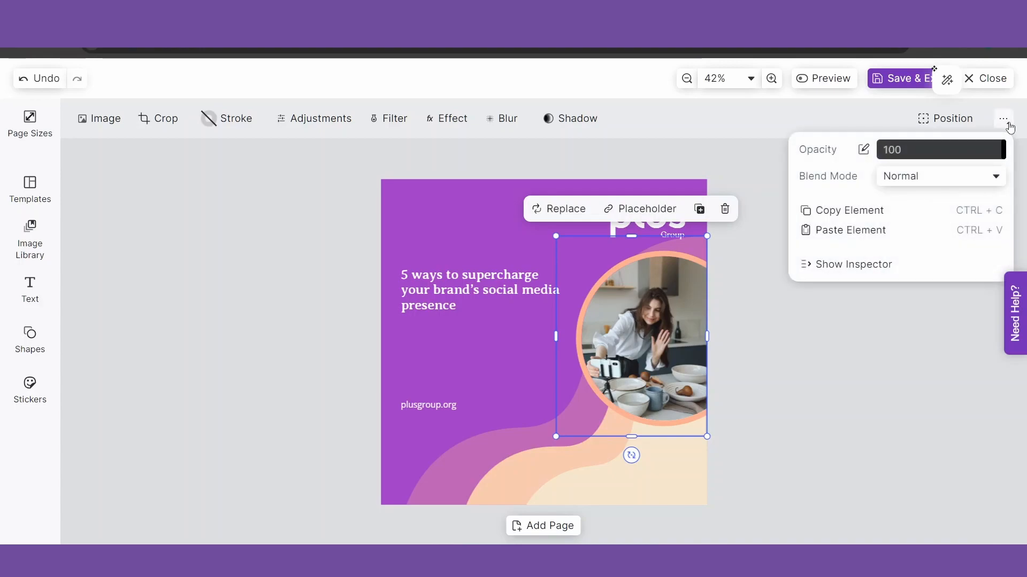
{"action": "left_click", "coordinate": [944, 177]}
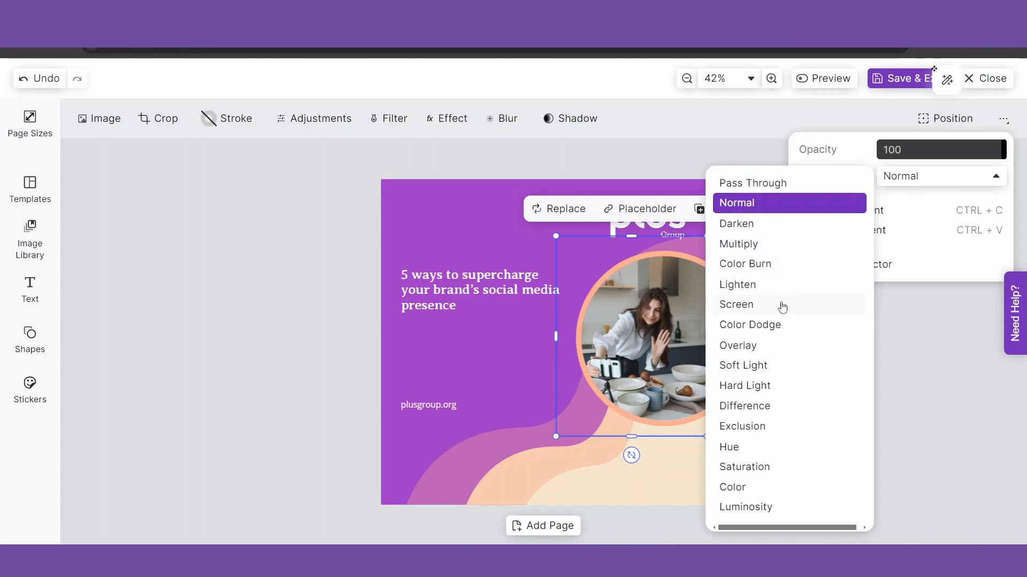
{"action": "left_click", "coordinate": [756, 365]}
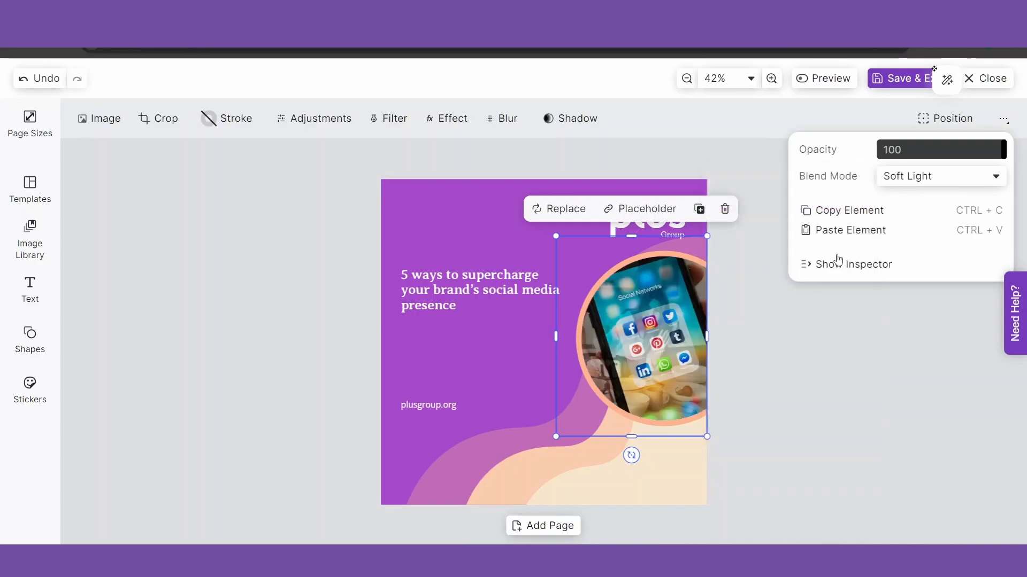
{"action": "left_click", "coordinate": [916, 176]}
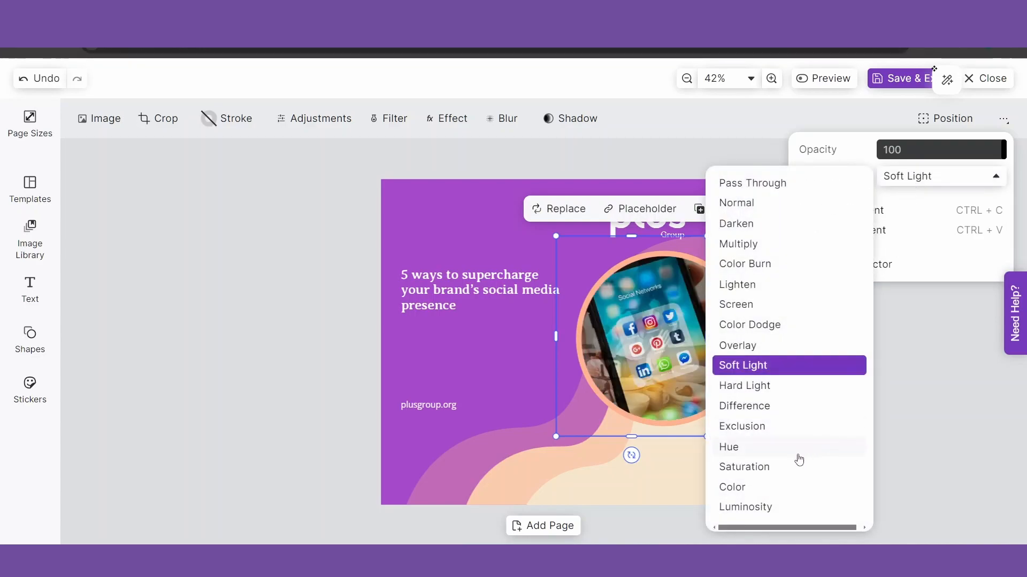
{"action": "left_click", "coordinate": [797, 454]}
{"action": "left_click", "coordinate": [917, 177]}
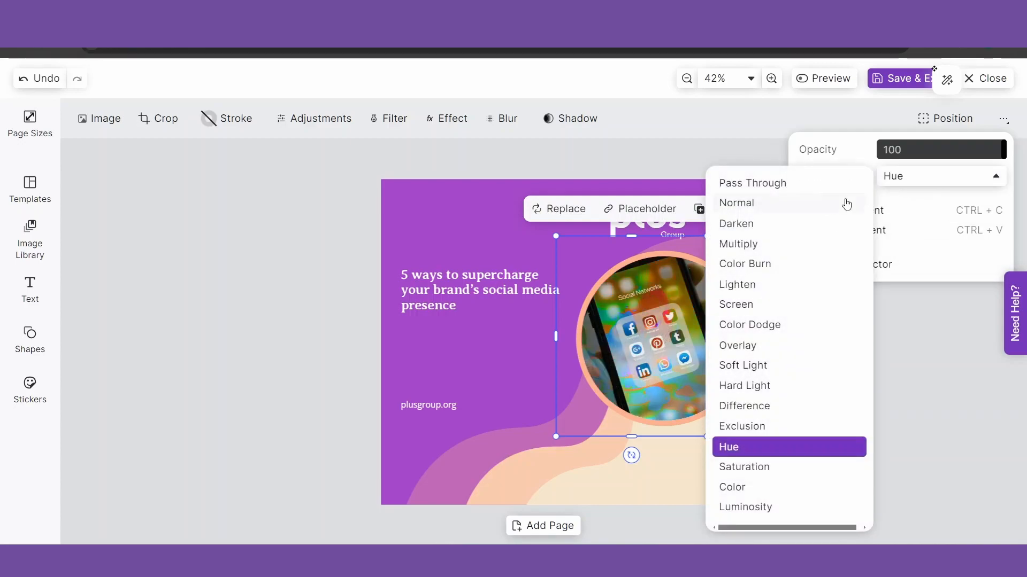
{"action": "left_click", "coordinate": [801, 190]}
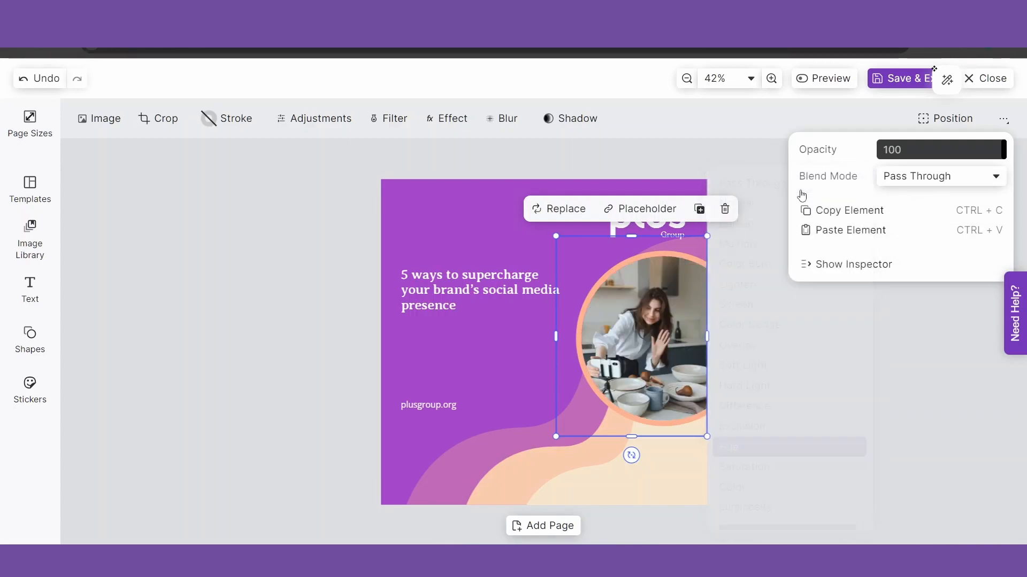
{"action": "left_click", "coordinate": [909, 182]}
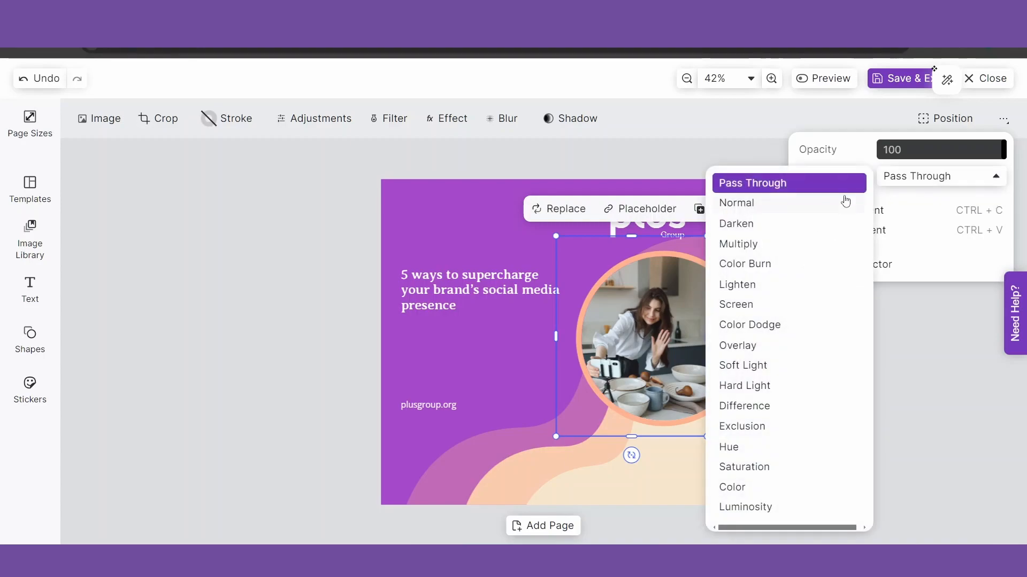
{"action": "left_click", "coordinate": [776, 205]}
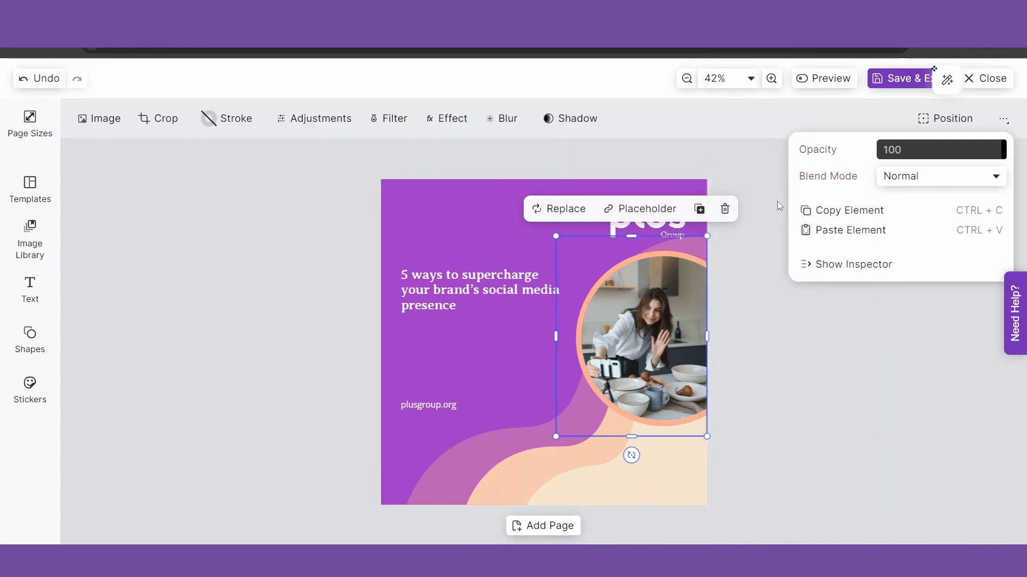
{"action": "left_click", "coordinate": [778, 344]}
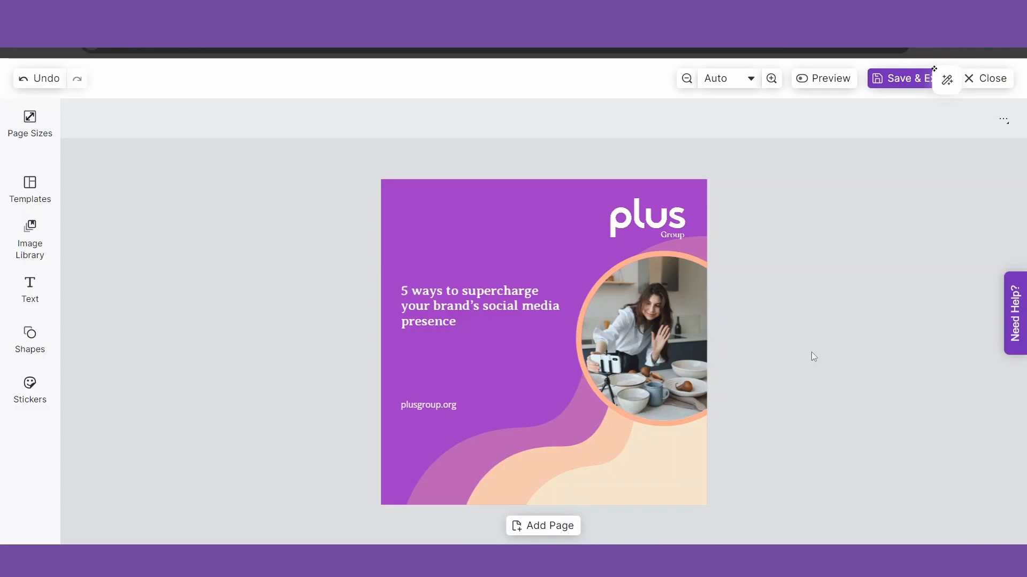
Open the detailed fill colour editor for the cream wave shape, currently #F6E6CC
{"action": "left_click", "coordinate": [683, 462]}
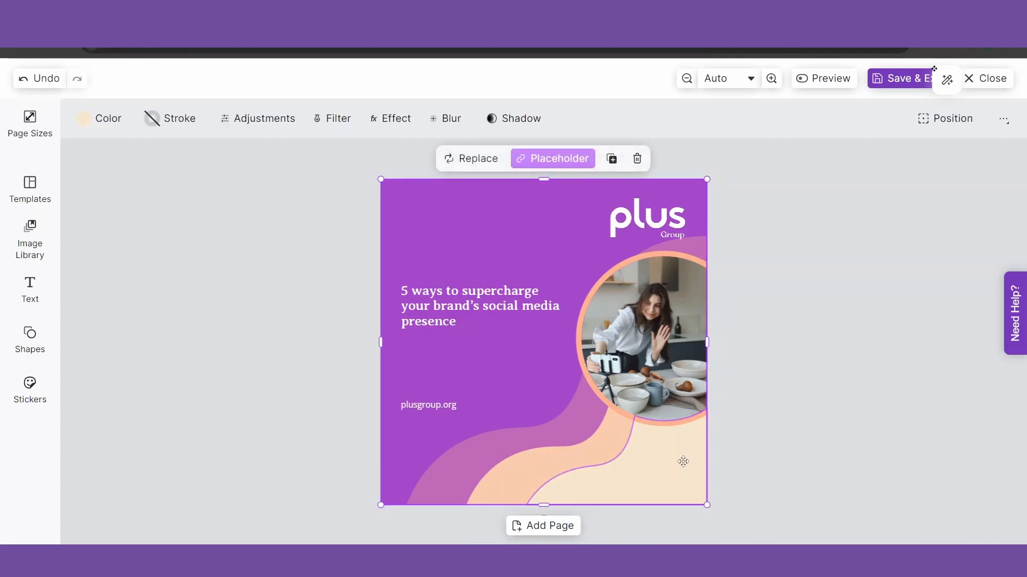
{"action": "left_click", "coordinate": [106, 127]}
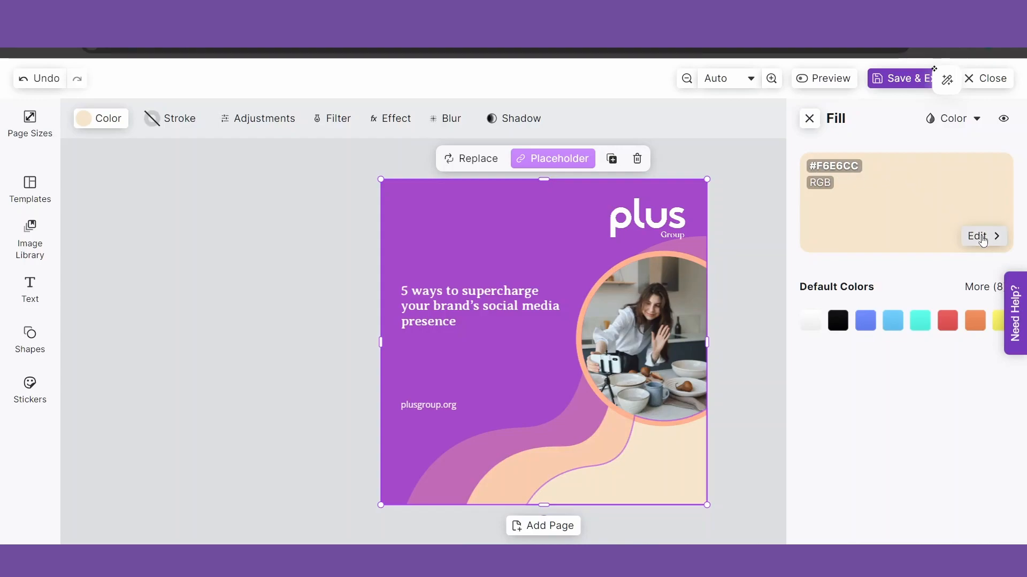
{"action": "left_click", "coordinate": [983, 241]}
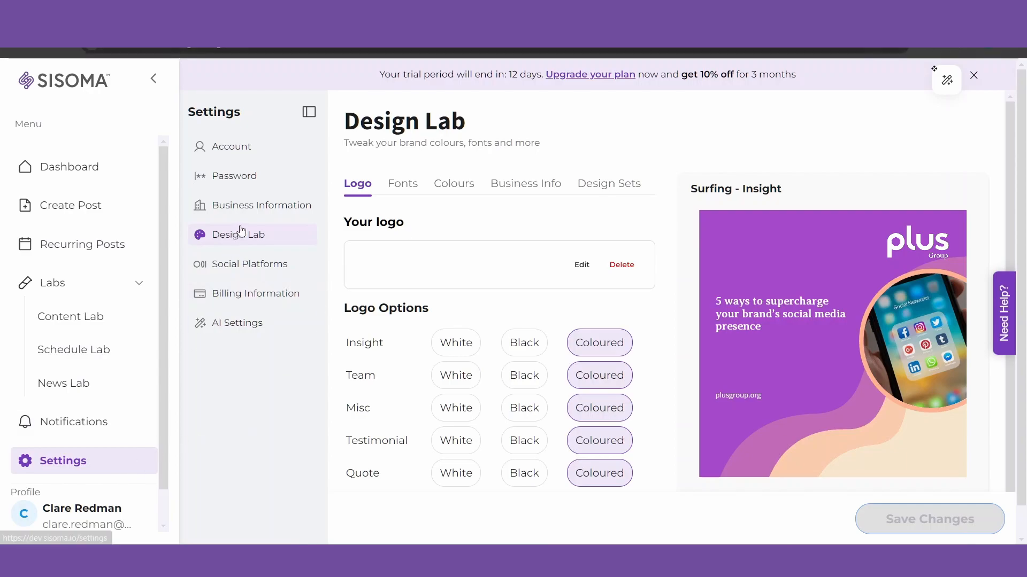
Switch Design Lab to custom brand colours and start editing the Primary Colour #f6e6cc
{"action": "left_click", "coordinate": [459, 190]}
{"action": "scroll", "coordinate": [589, 172], "scroll_direction": "down", "scroll_amount": 1}
{"action": "left_click_drag", "start_coordinate": [650, 214], "coordinate": [647, 330]}
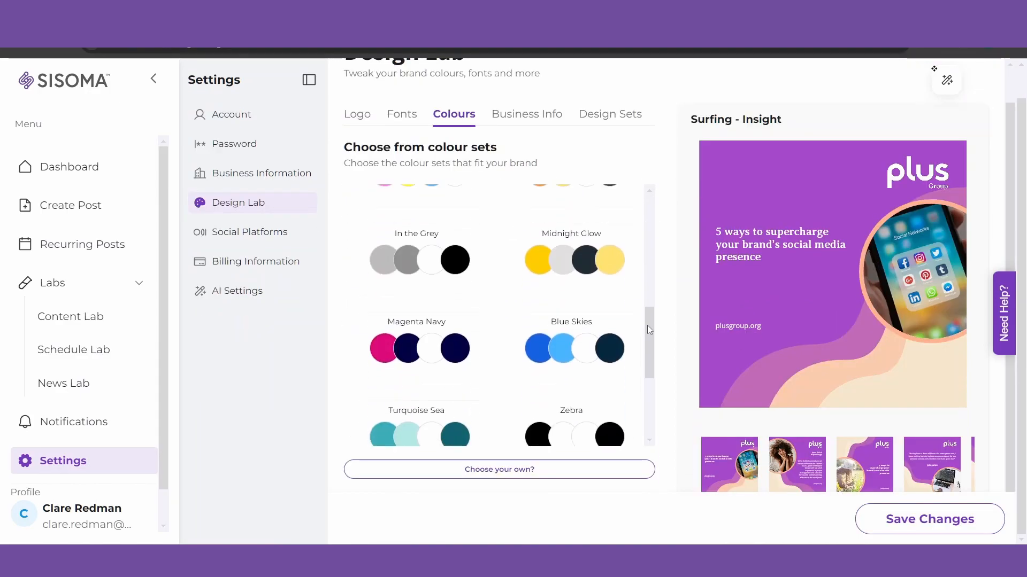
{"action": "left_click", "coordinate": [491, 471]}
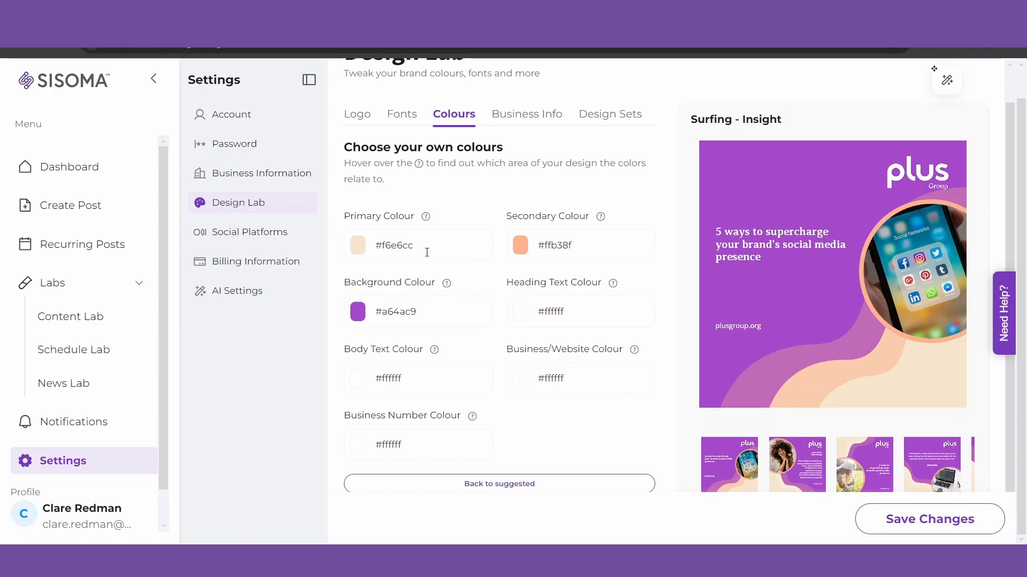
{"action": "left_click", "coordinate": [379, 247]}
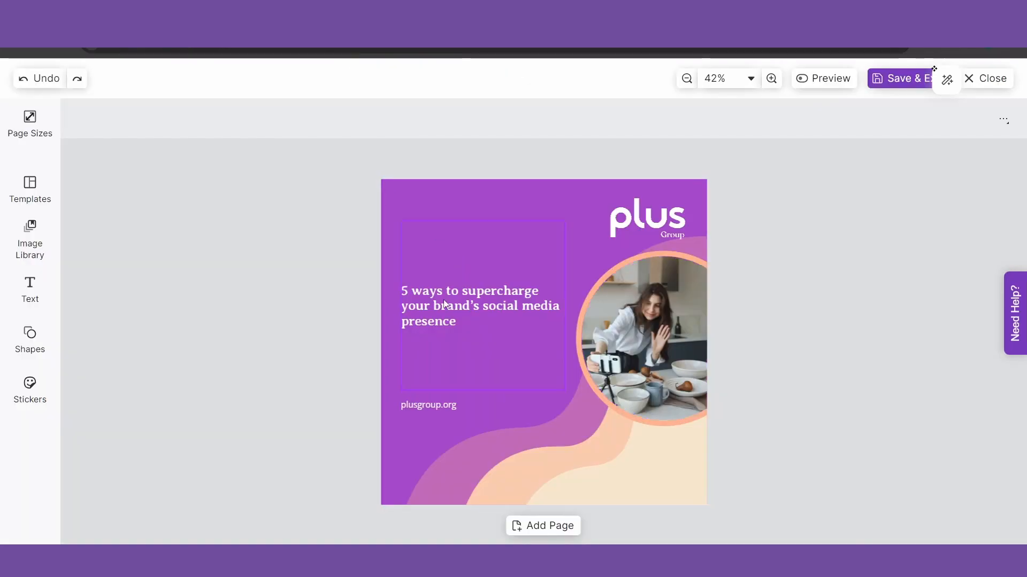
{"action": "left_click", "coordinate": [443, 303]}
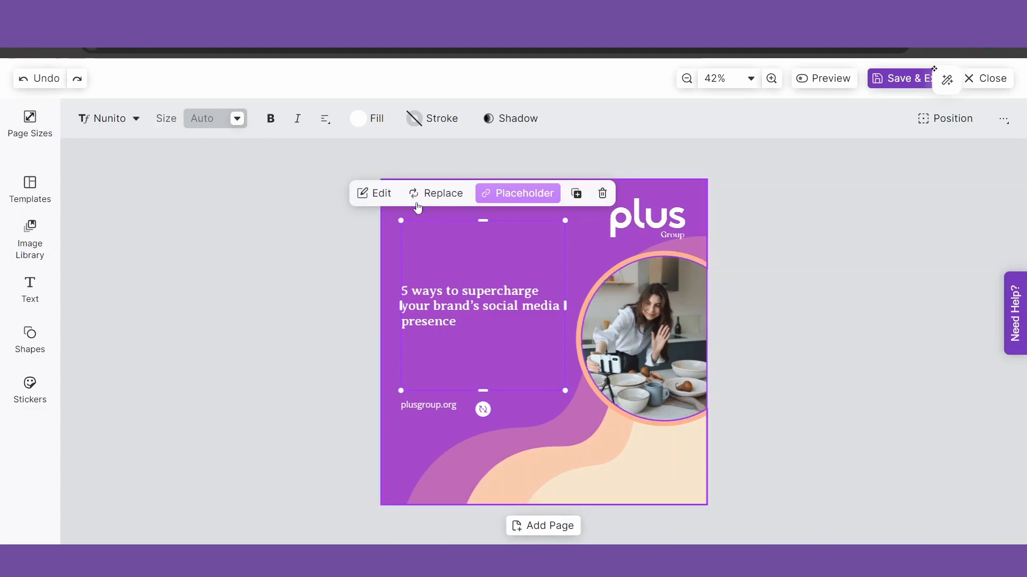
{"action": "left_click", "coordinate": [374, 122]}
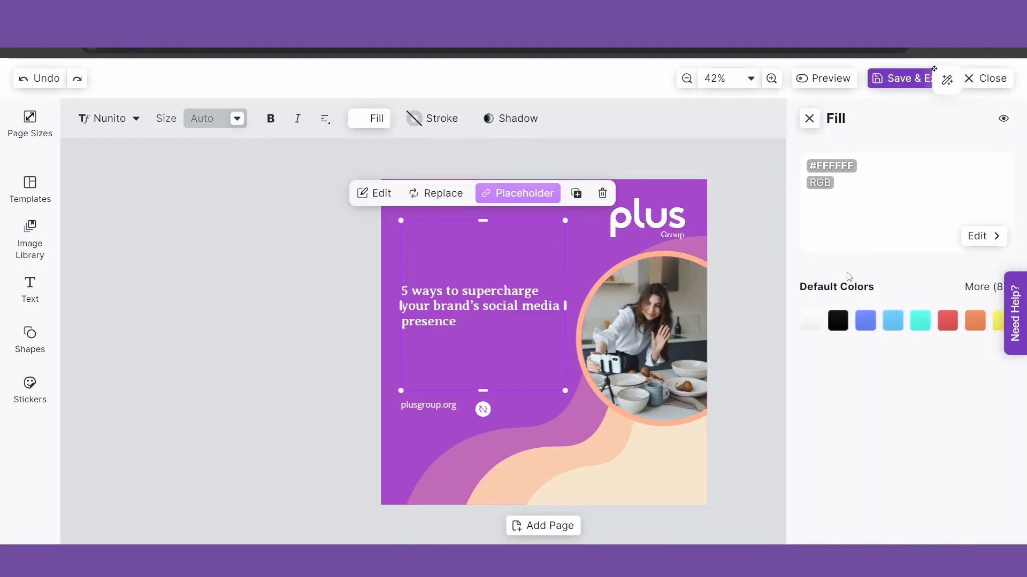
{"action": "left_click", "coordinate": [985, 238]}
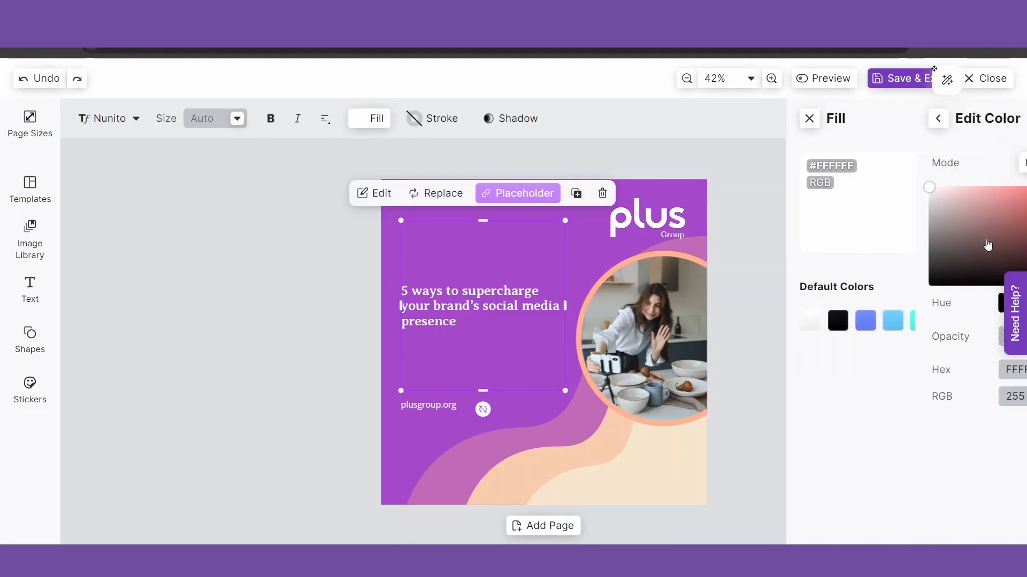
{"action": "left_click_drag", "start_coordinate": [931, 367], "coordinate": [876, 368]}
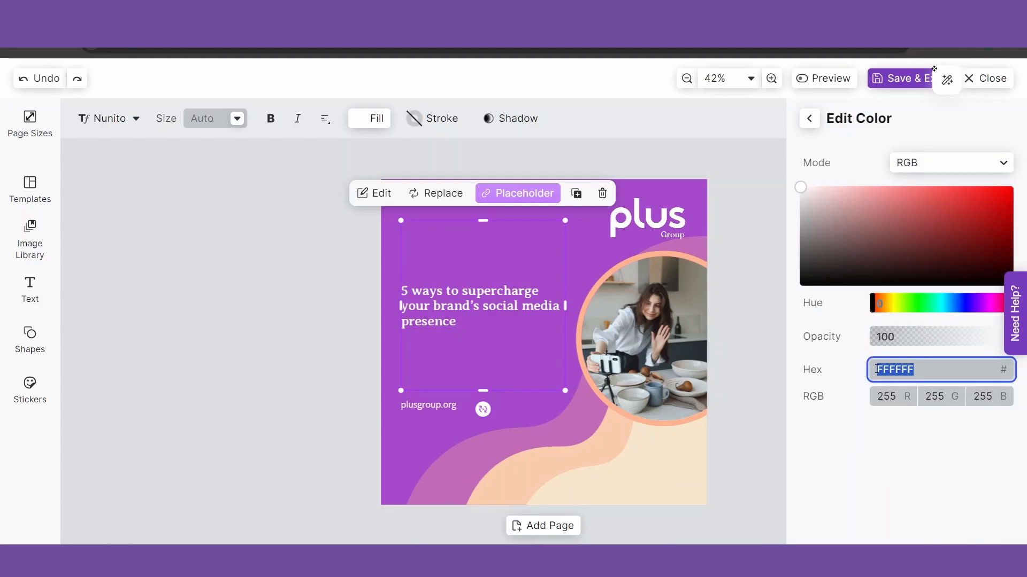
{"action": "type", "text": "F6E"}
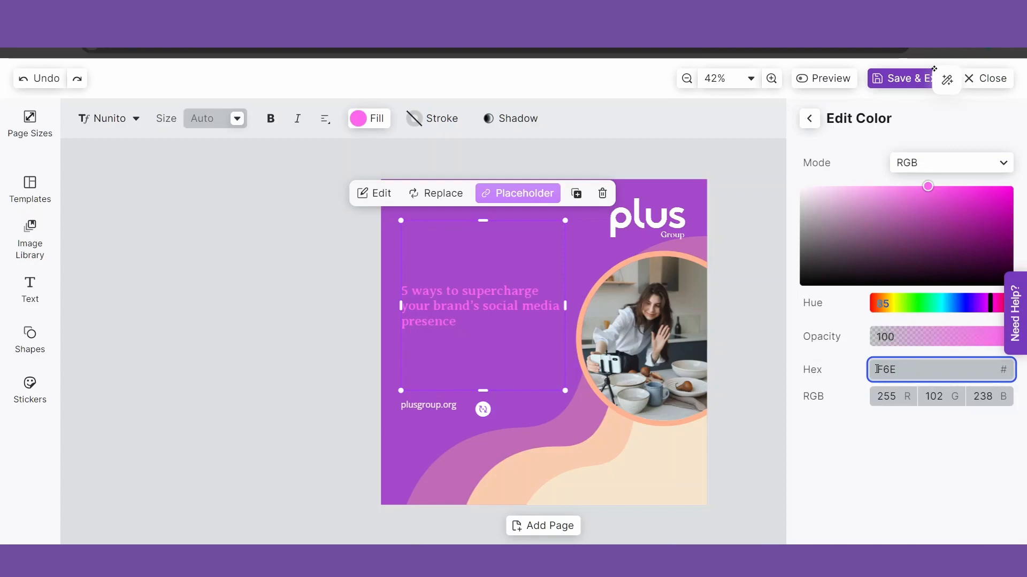
{"action": "type", "text": "6CC"}
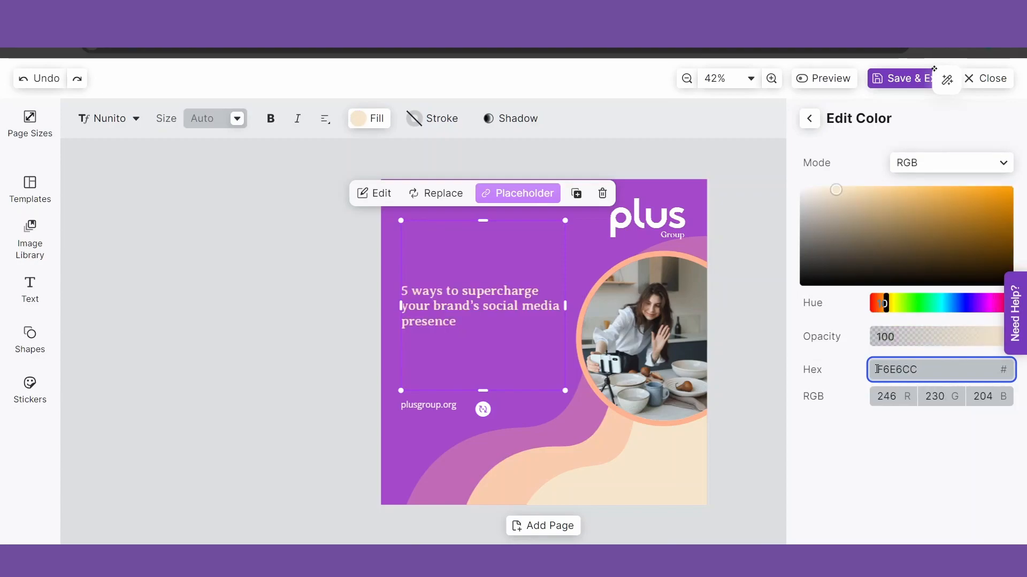
{"action": "left_click", "coordinate": [812, 124]}
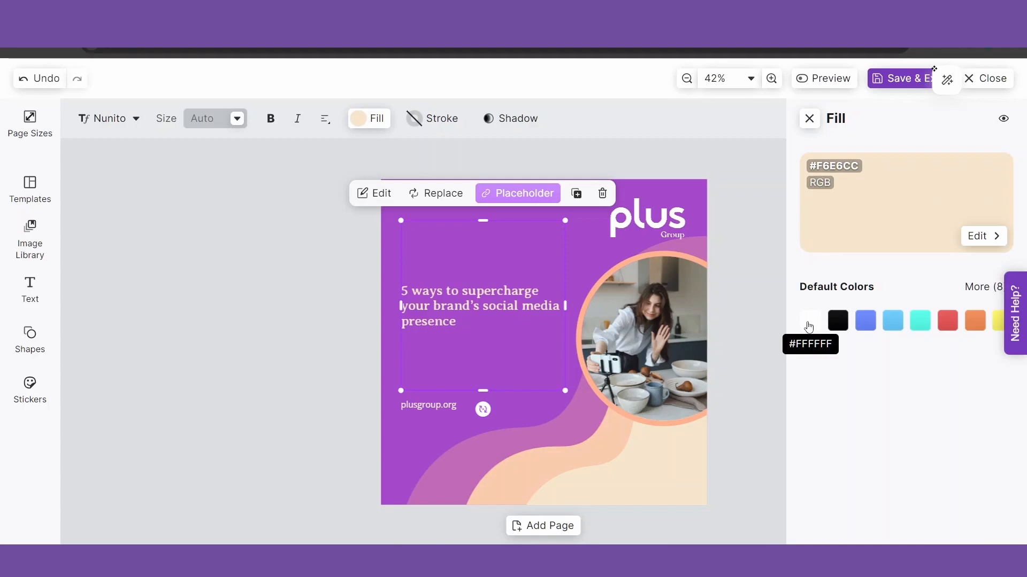
{"action": "left_click", "coordinate": [809, 328]}
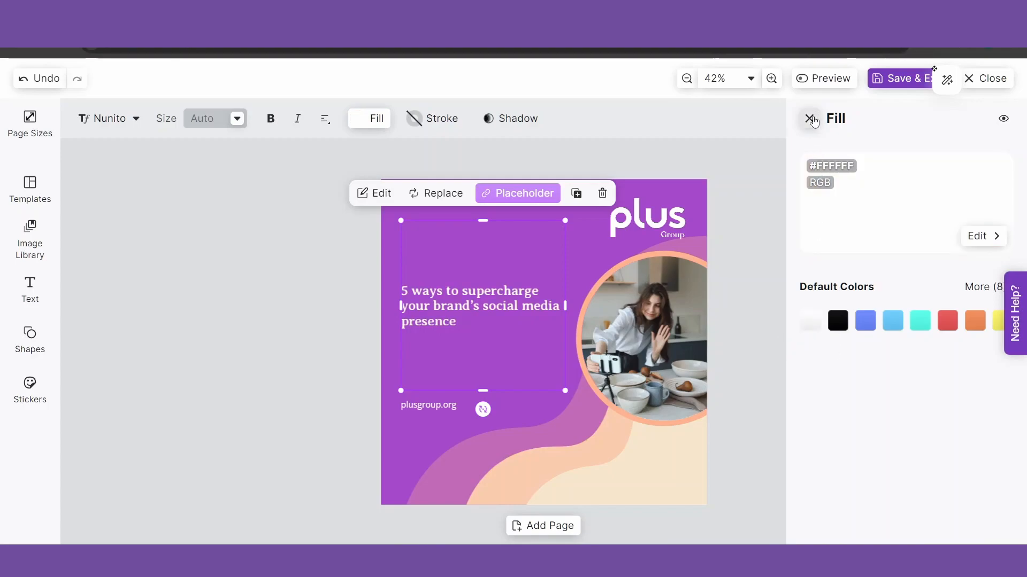
{"action": "left_click", "coordinate": [809, 118]}
{"action": "left_click", "coordinate": [778, 345]}
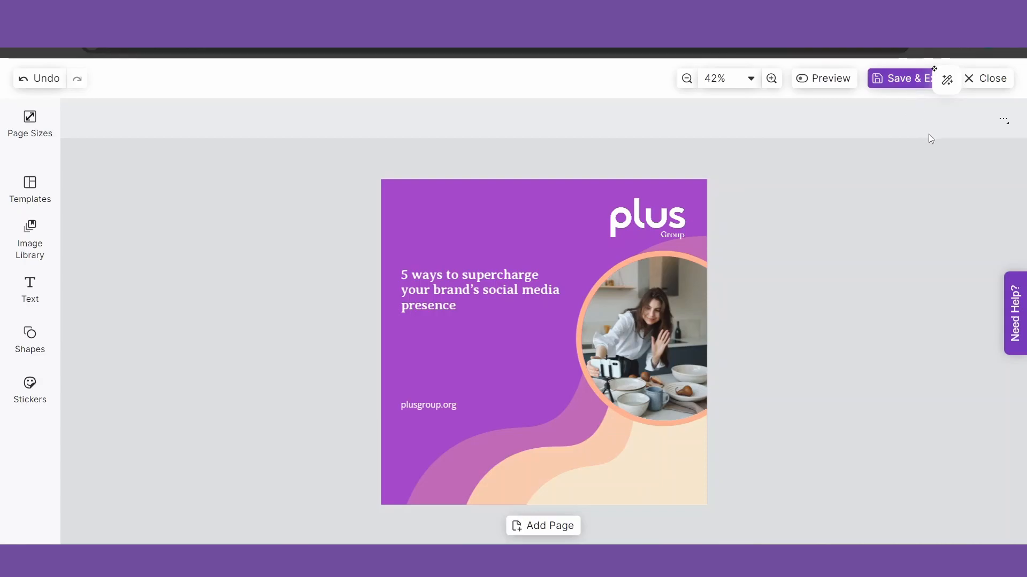
Keep the edits, save and exit the design, and scroll the LinkedIn preview in Create Post
{"action": "left_click", "coordinate": [990, 79]}
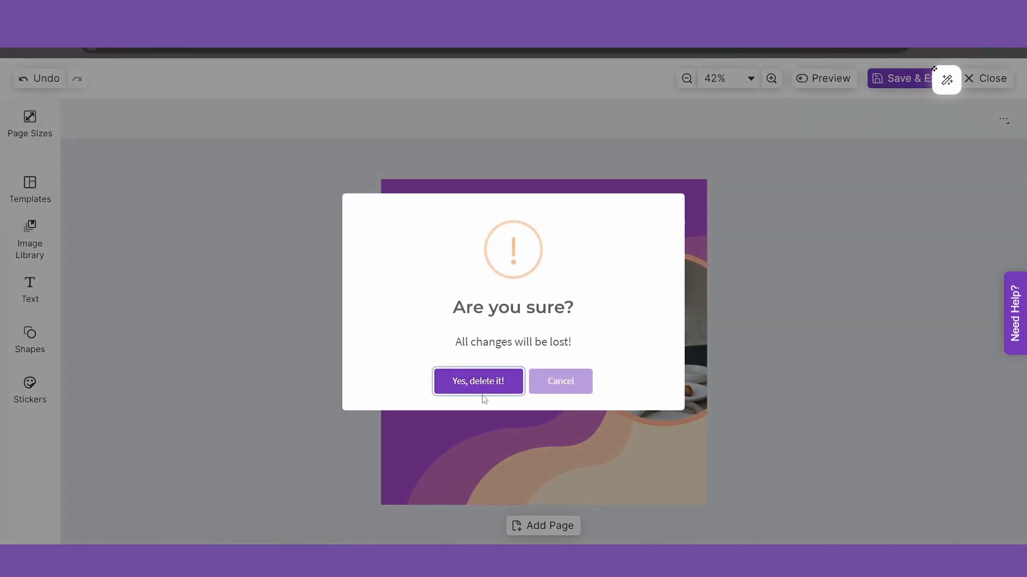
{"action": "left_click", "coordinate": [586, 377]}
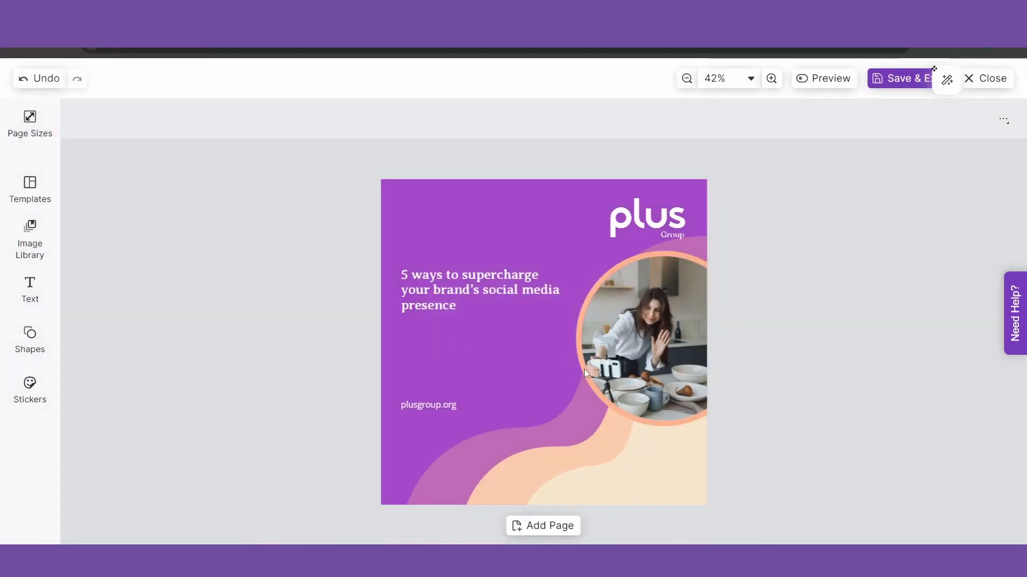
{"action": "left_click", "coordinate": [897, 75]}
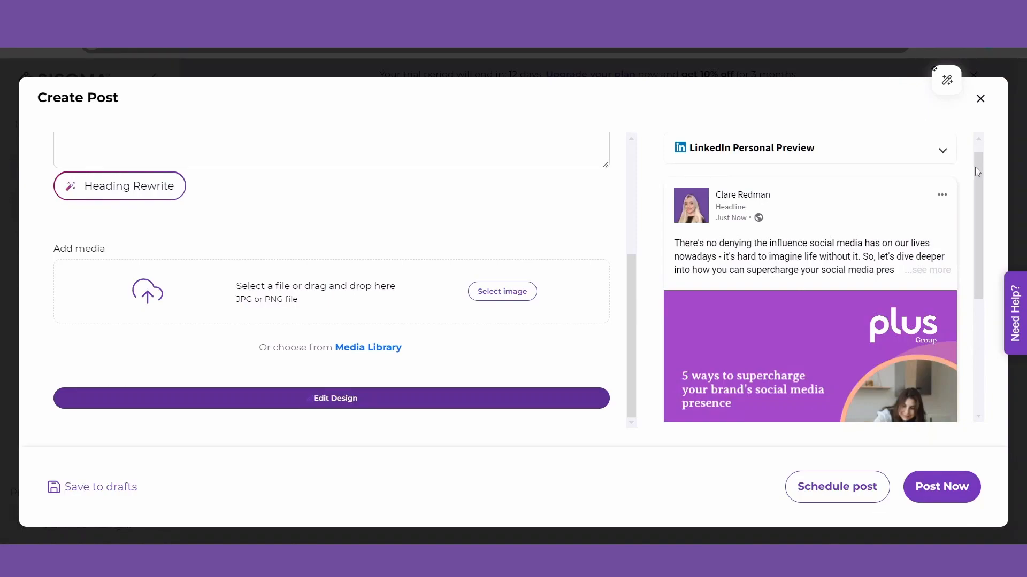
{"action": "left_click_drag", "start_coordinate": [976, 171], "coordinate": [978, 252]}
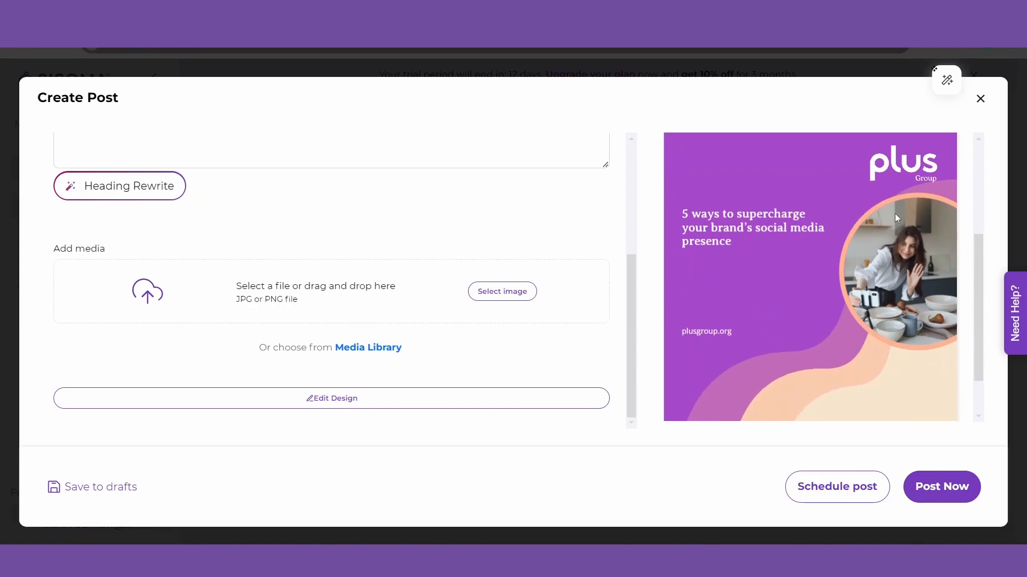